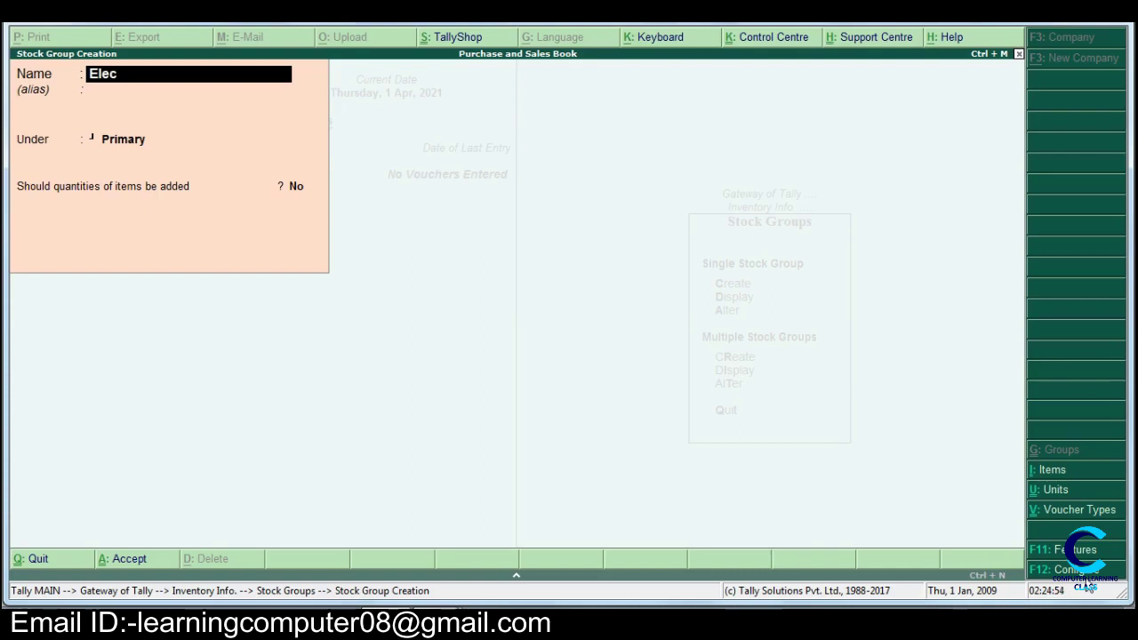
Create a stock group named Electronic under Primary and leave the group creation form.
{"action": "type", "text": "onic"}
{"action": "key", "text": "Return"}
{"action": "key", "text": "Return"}
{"action": "key", "text": "Return"}
{"action": "key", "text": "Return"}
{"action": "key", "text": "Return"}
{"action": "key", "text": "Escape"}
{"action": "key", "text": "y"}
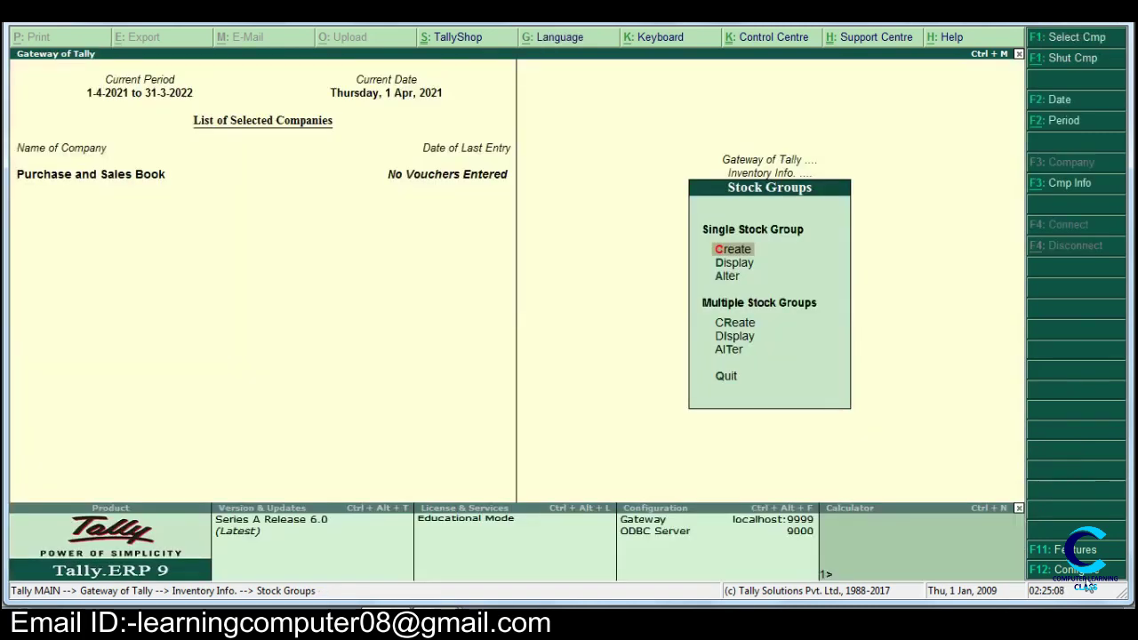
Open multiple stock item creation with Electronic as the parent group.
{"action": "key", "text": "Escape"}
{"action": "key", "text": "Down"}
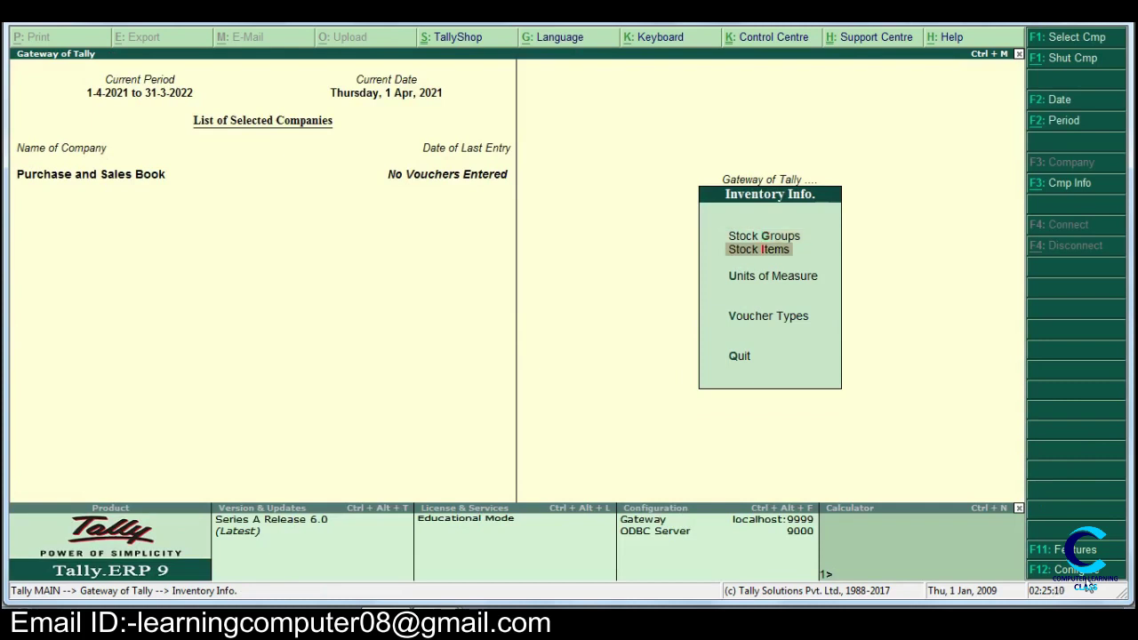
{"action": "key", "text": "Return"}
{"action": "key", "text": "Down"}
{"action": "key", "text": "Return"}
{"action": "key", "text": "Down"}
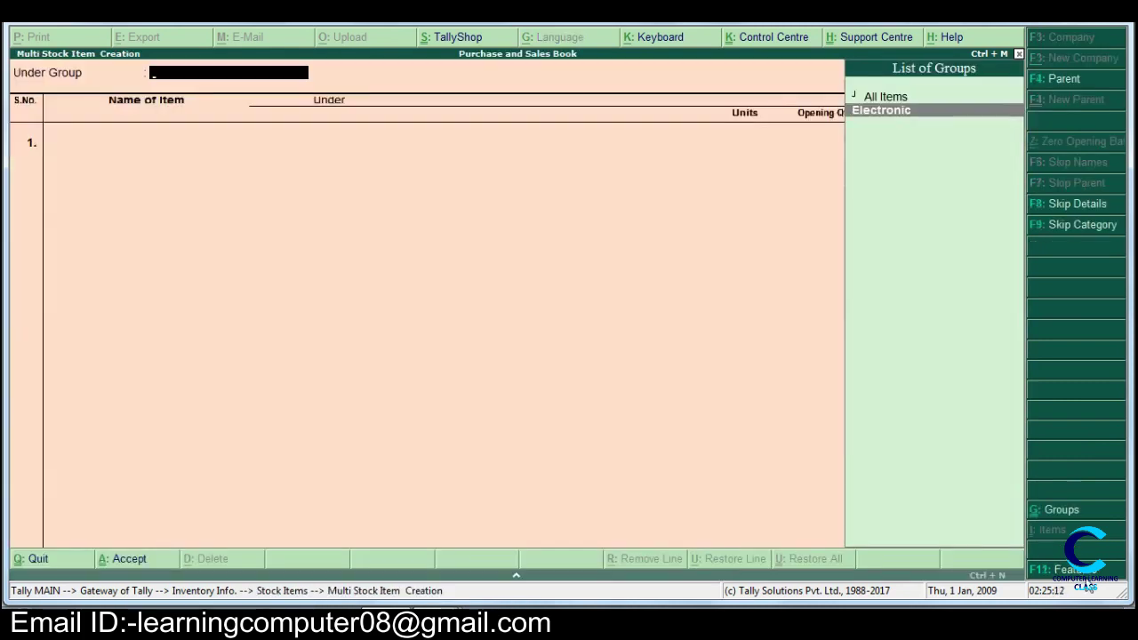
{"action": "key", "text": "Return"}
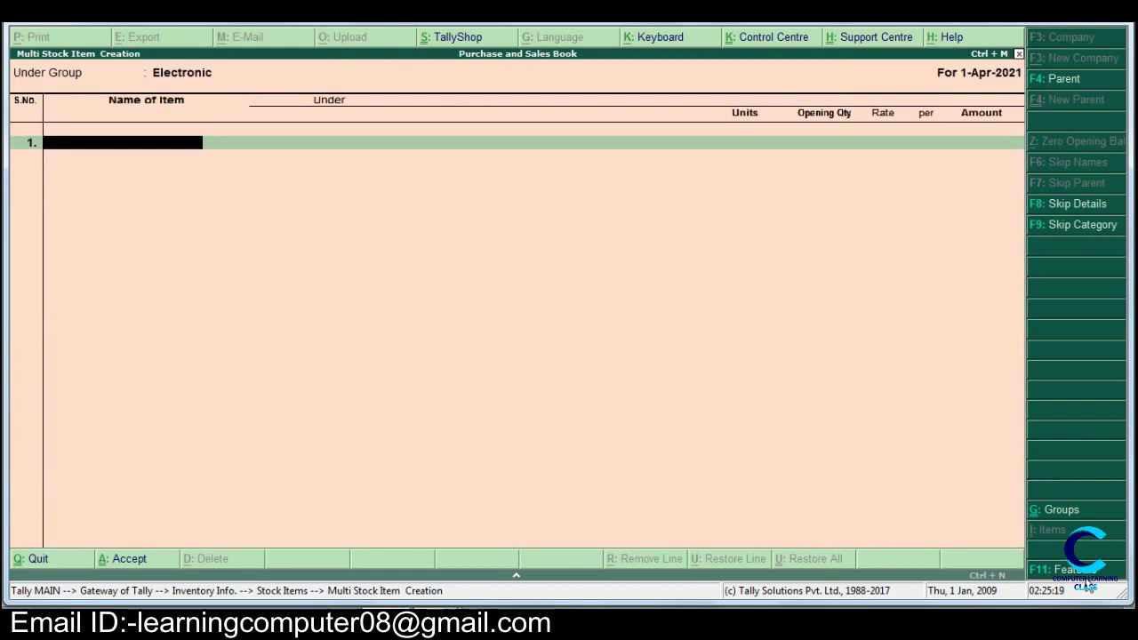
Add Onida LED as the first stock item, measured in Pcs, with no opening quantity.
{"action": "key", "text": "alt+Tab"}
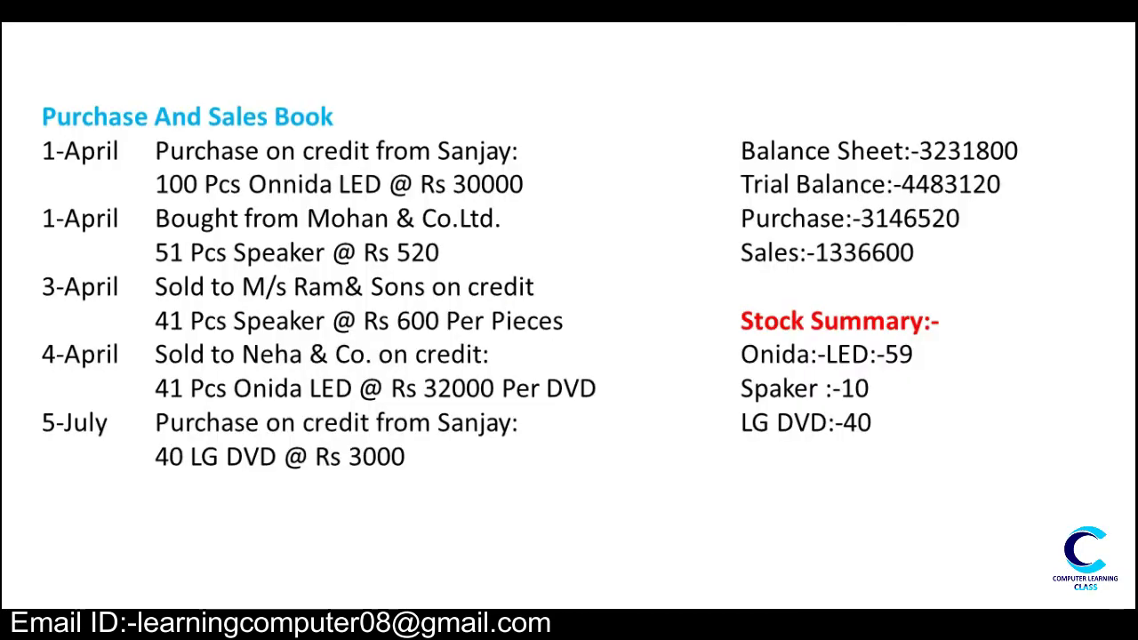
{"action": "key", "text": "alt+Tab"}
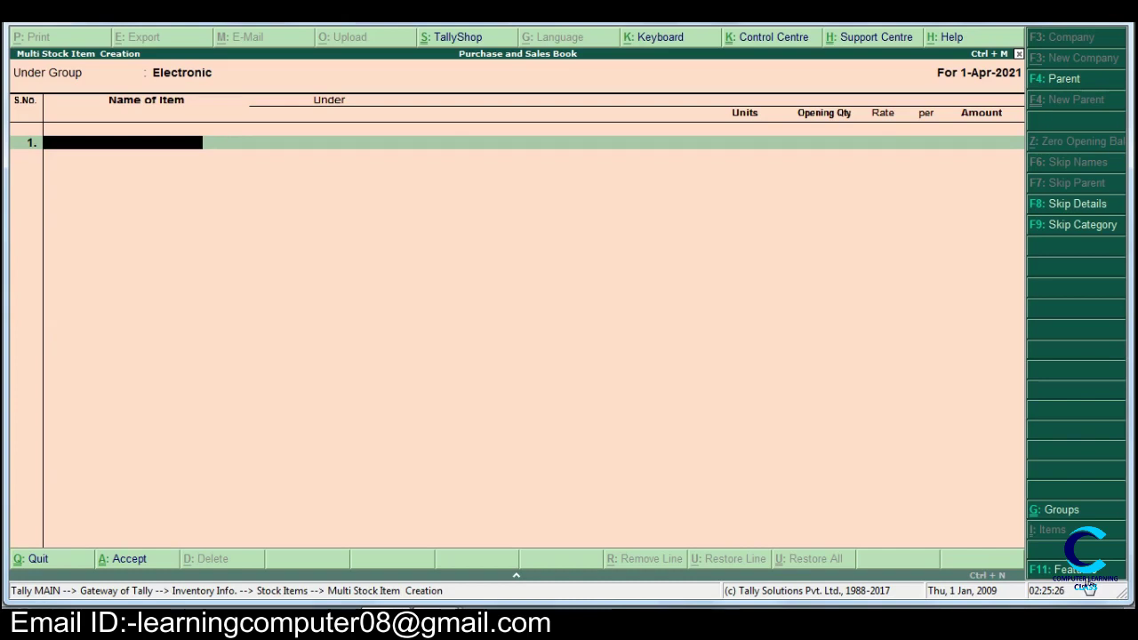
{"action": "type", "text": "Onida LED"}
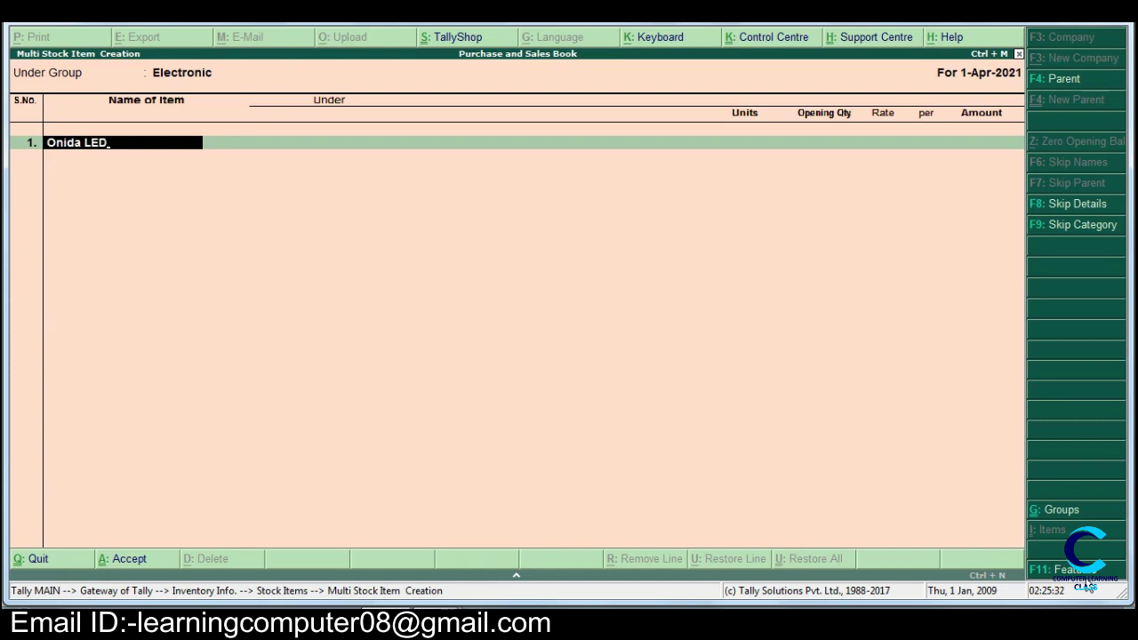
{"action": "key", "text": "Return"}
{"action": "key", "text": "Down"}
{"action": "key", "text": "Return"}
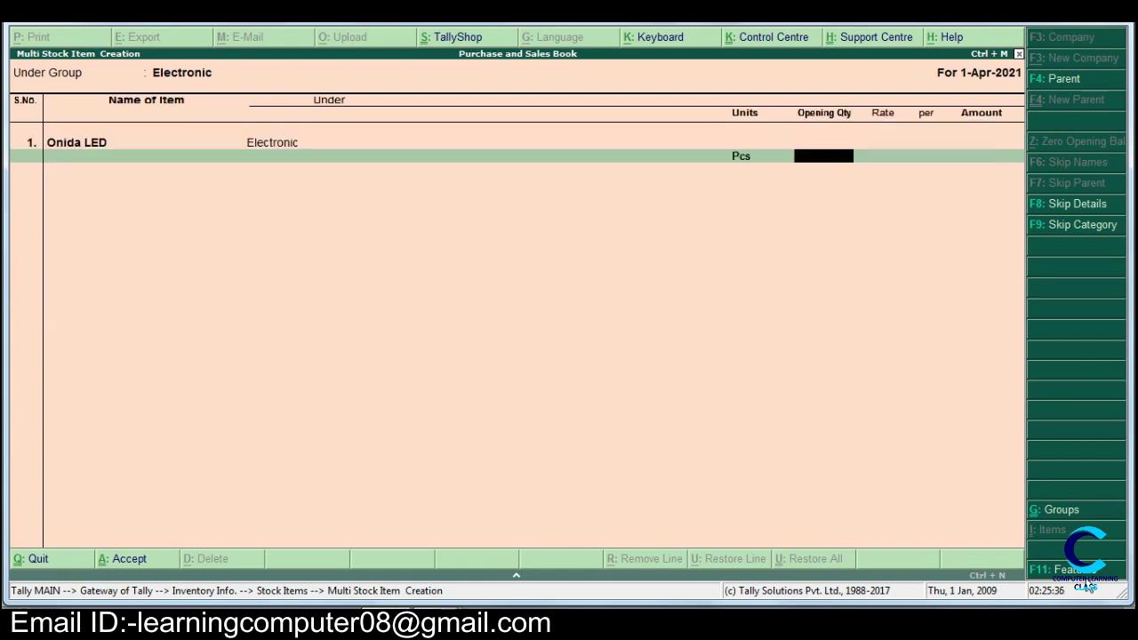
{"action": "key", "text": "alt+Tab"}
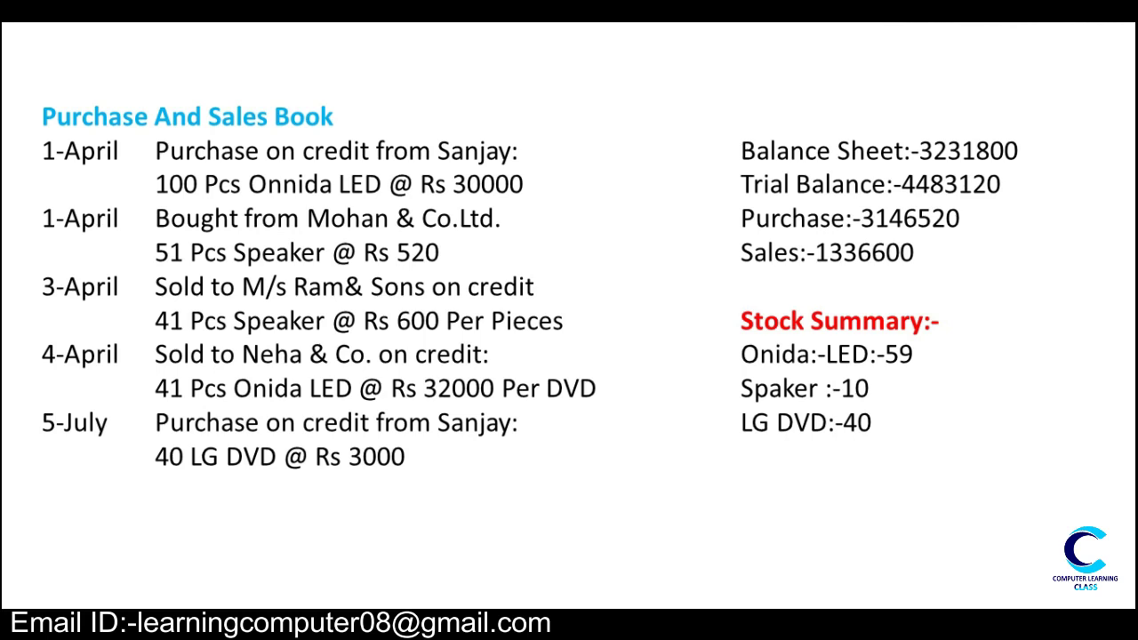
{"action": "key", "text": "alt+Tab"}
{"action": "key", "text": "Return"}
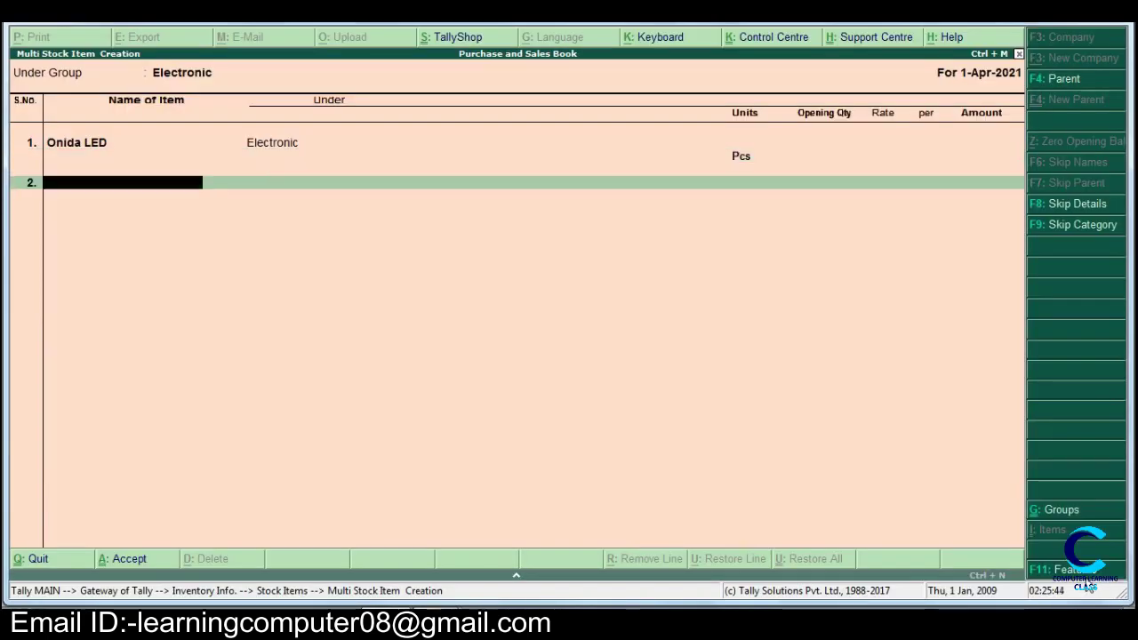
Add Speaker as the second stock item, measured in Pcs, with no opening quantity.
{"action": "type", "text": "Spea"}
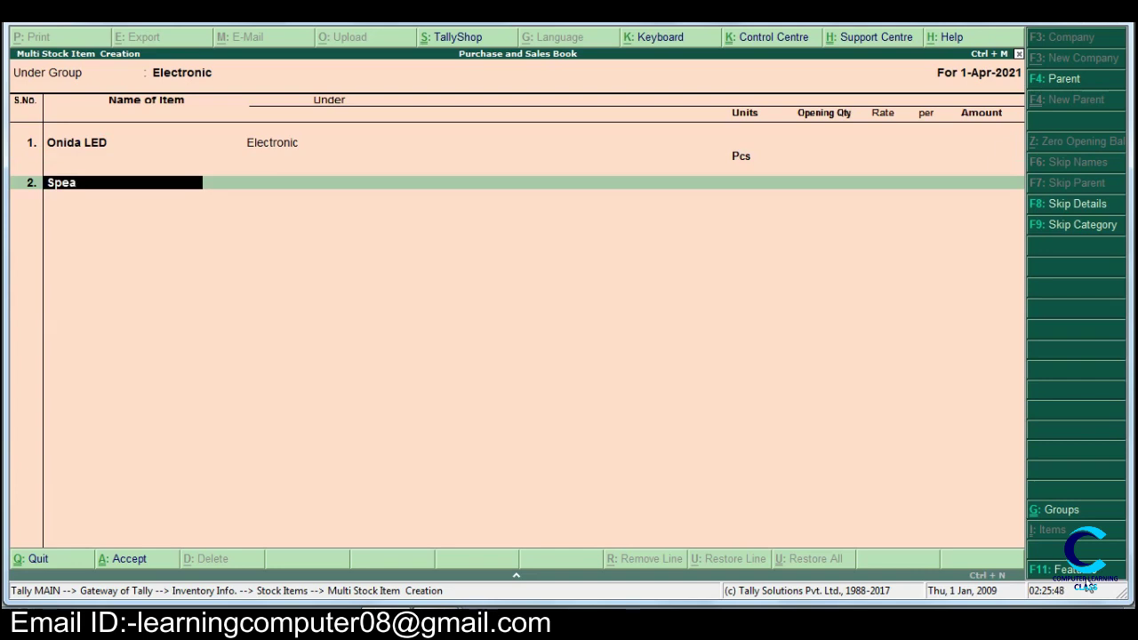
{"action": "type", "text": "ker"}
{"action": "key", "text": "Return"}
{"action": "key", "text": "Down"}
{"action": "key", "text": "Return"}
{"action": "key", "text": "Return"}
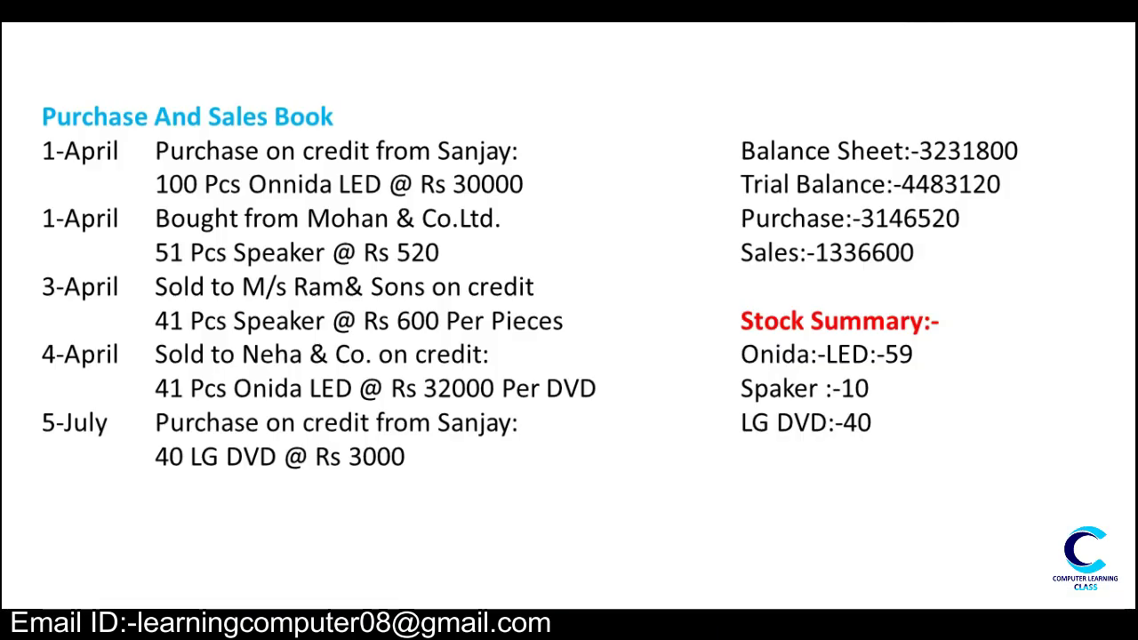
Add LG DVD as the third stock item, measured in Pcs, and save the item list.
{"action": "key", "text": "alt+Tab"}
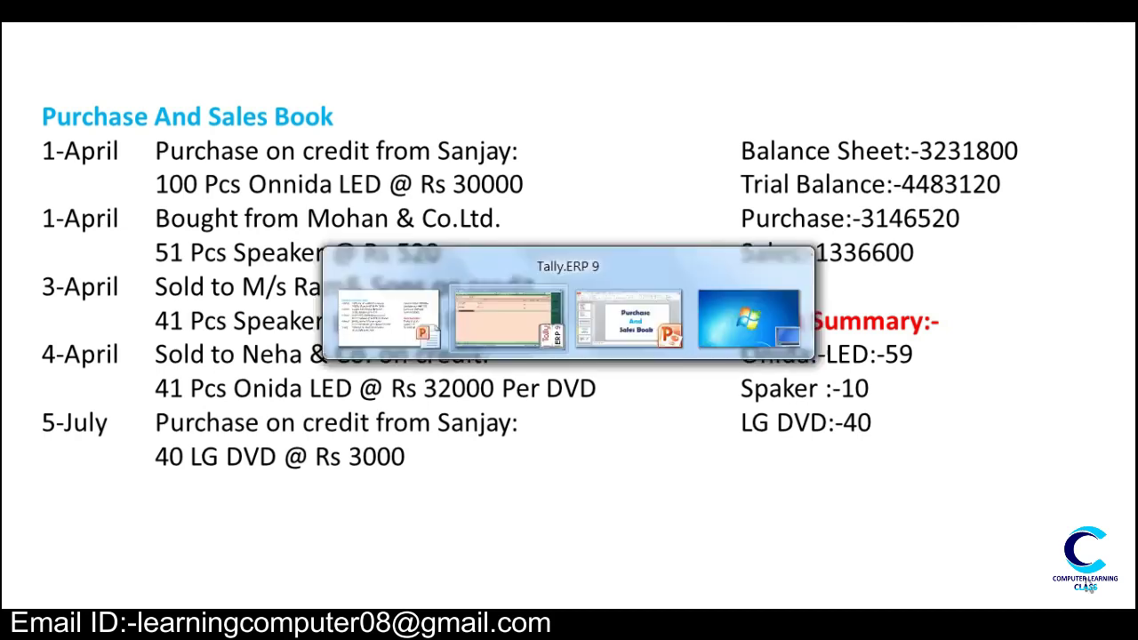
{"action": "type", "text": "LG D"}
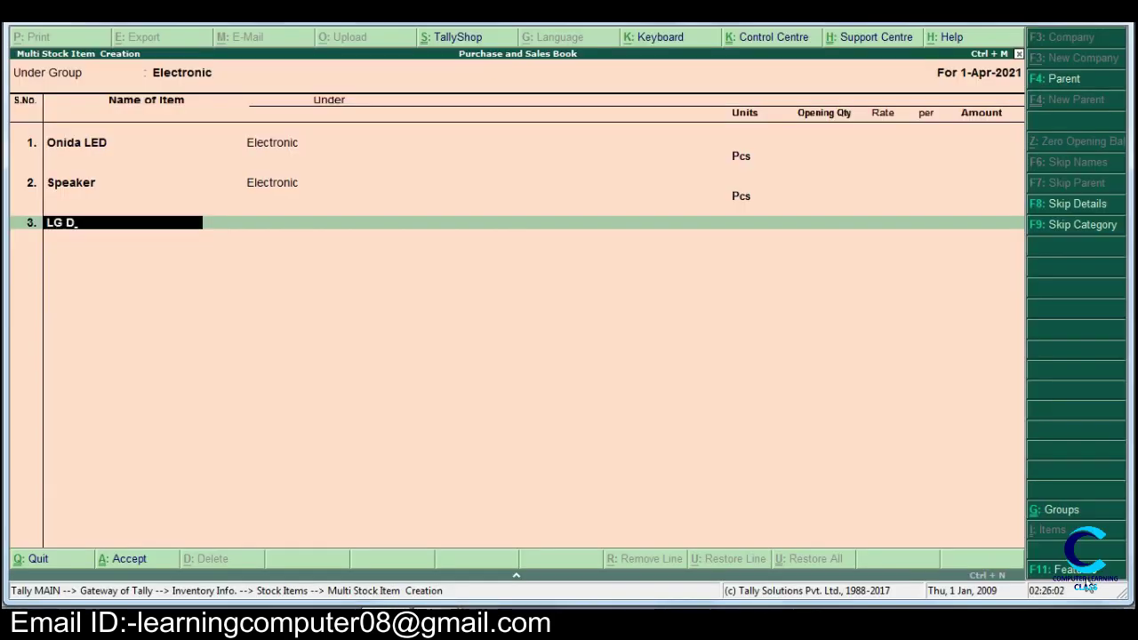
{"action": "type", "text": "VD"}
{"action": "key", "text": "Return"}
{"action": "key", "text": "Down"}
{"action": "key", "text": "Return"}
{"action": "key", "text": "Return"}
{"action": "key", "text": "Return"}
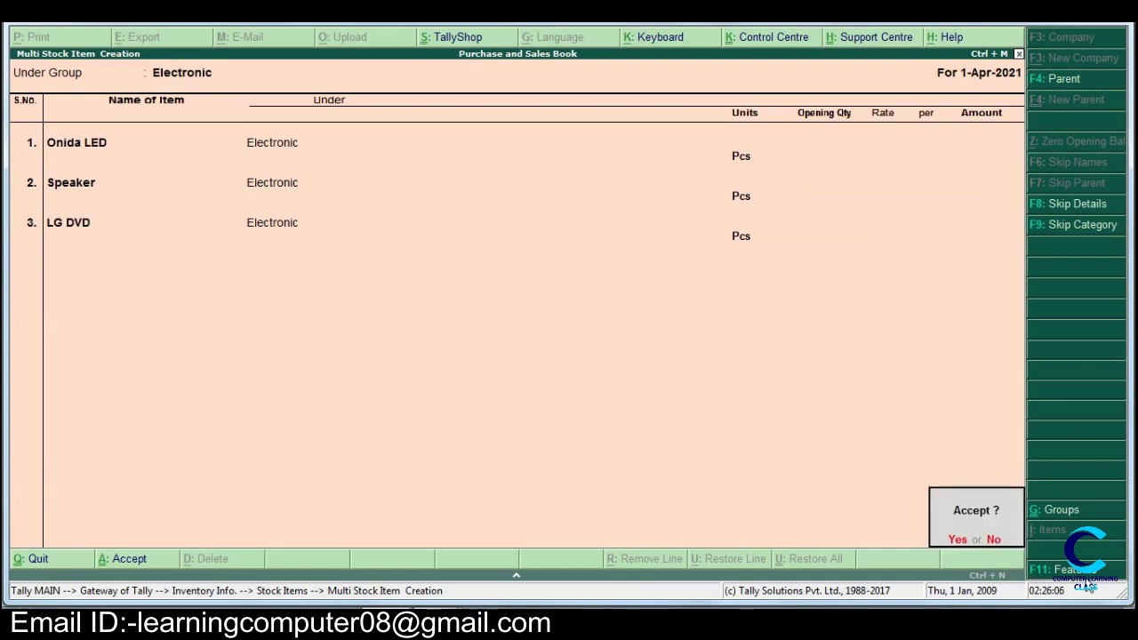
{"action": "key", "text": "Return"}
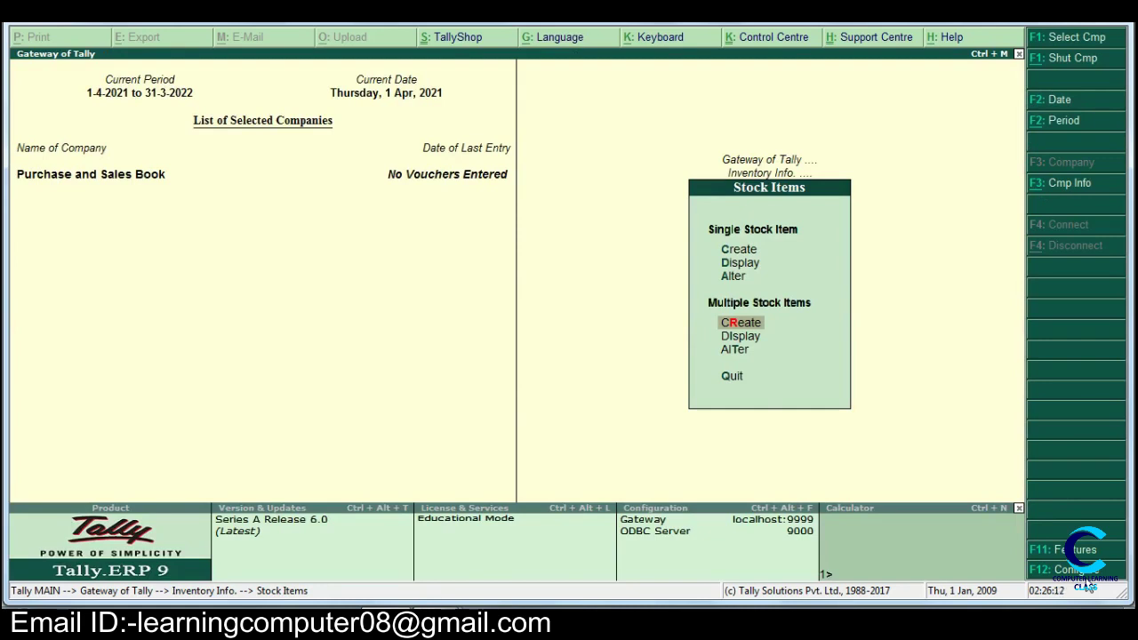
Leave the inventory masters and open the creation form for a single ledger.
{"action": "key", "text": "Escape"}
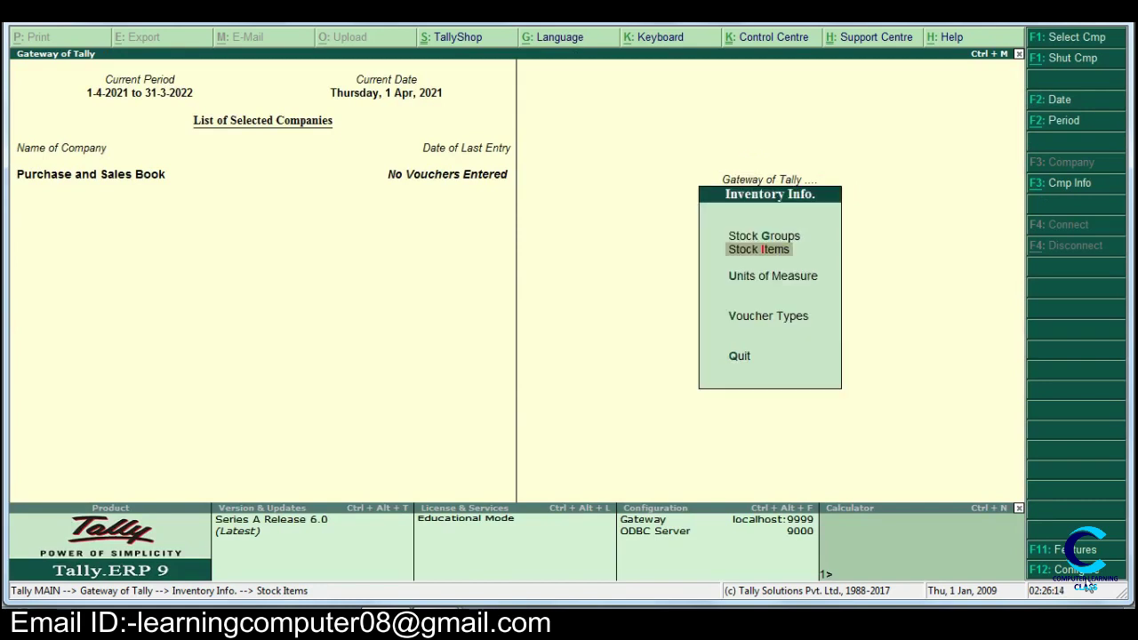
{"action": "key", "text": "Escape"}
{"action": "key", "text": "Up"}
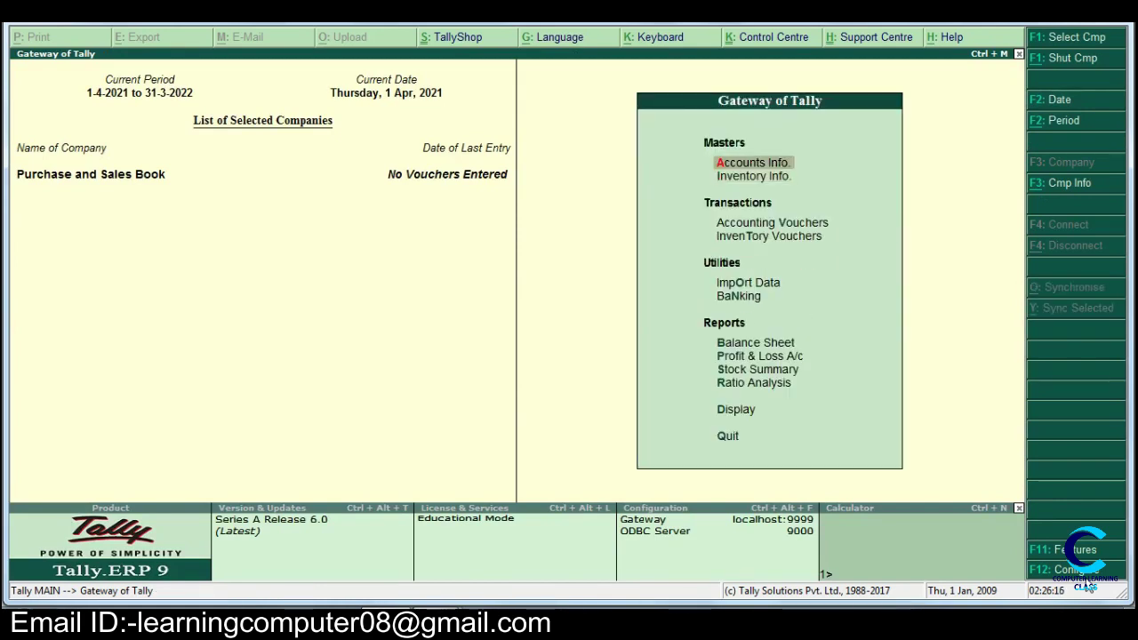
{"action": "key", "text": "Return"}
{"action": "key", "text": "Down"}
{"action": "key", "text": "Return"}
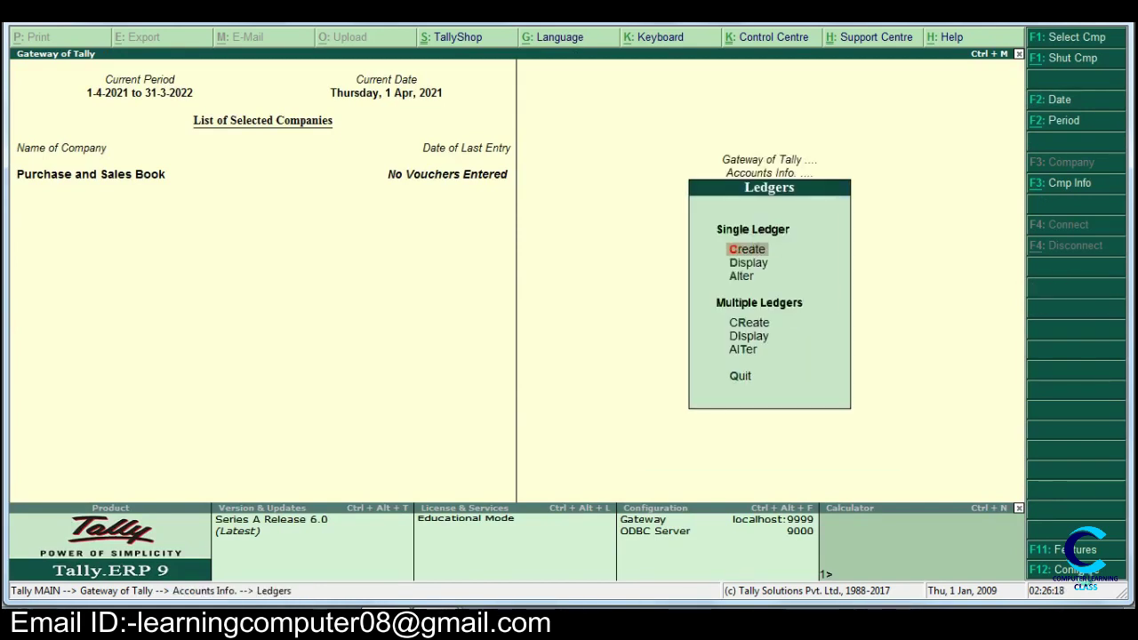
{"action": "key", "text": "Return"}
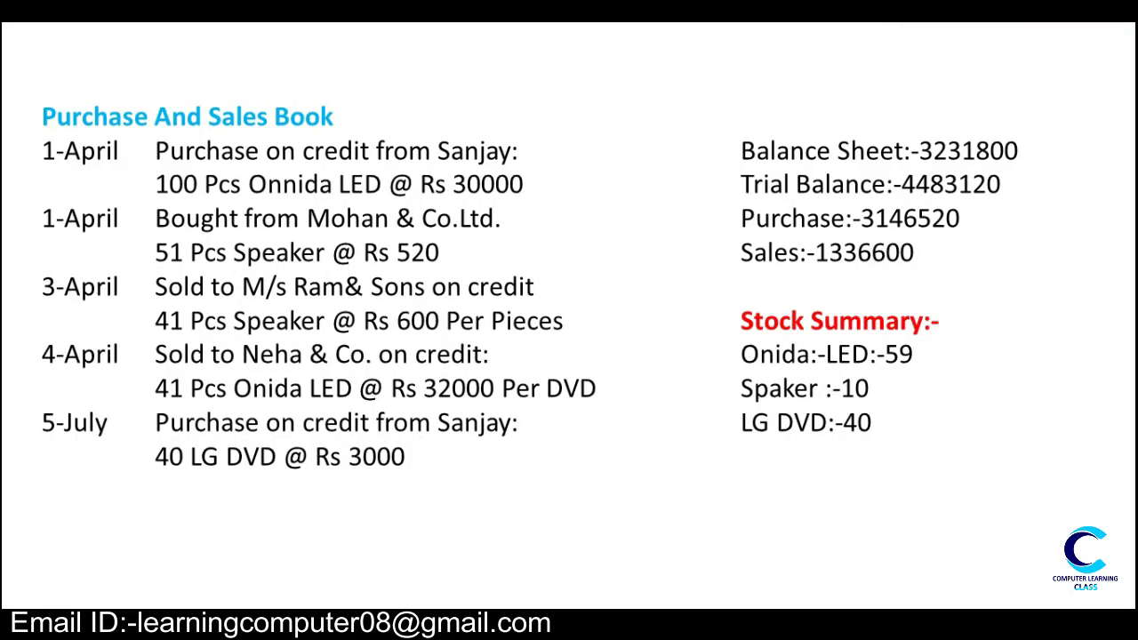
Create a ledger named Purchase under Purchase Accounts with inventory values affected.
{"action": "key", "text": "alt+Tab"}
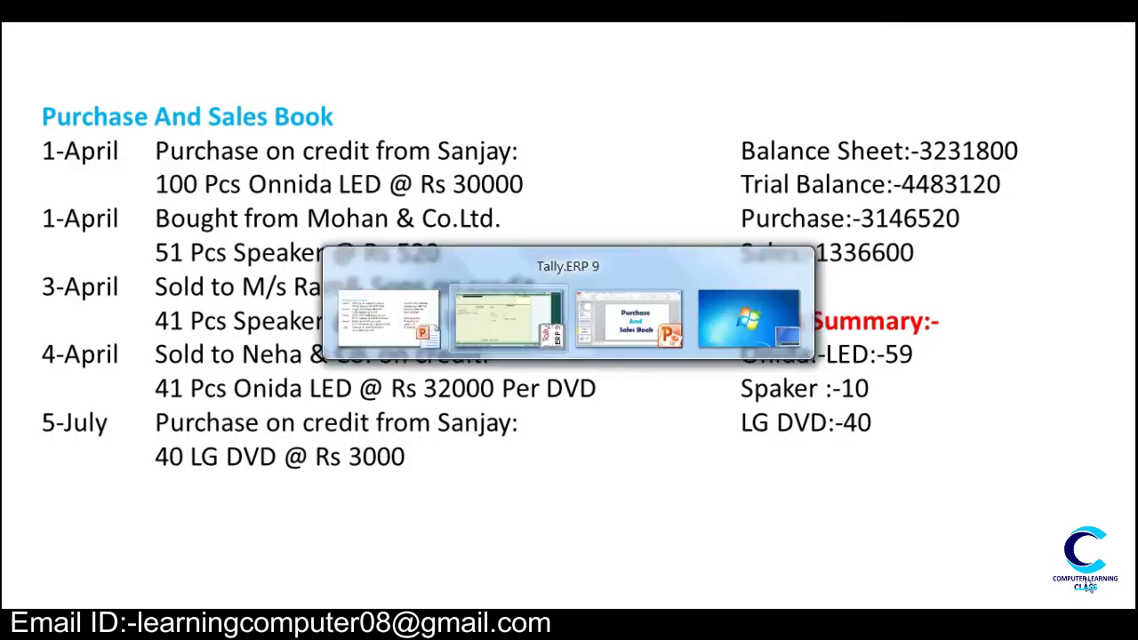
{"action": "type", "text": "Pur"}
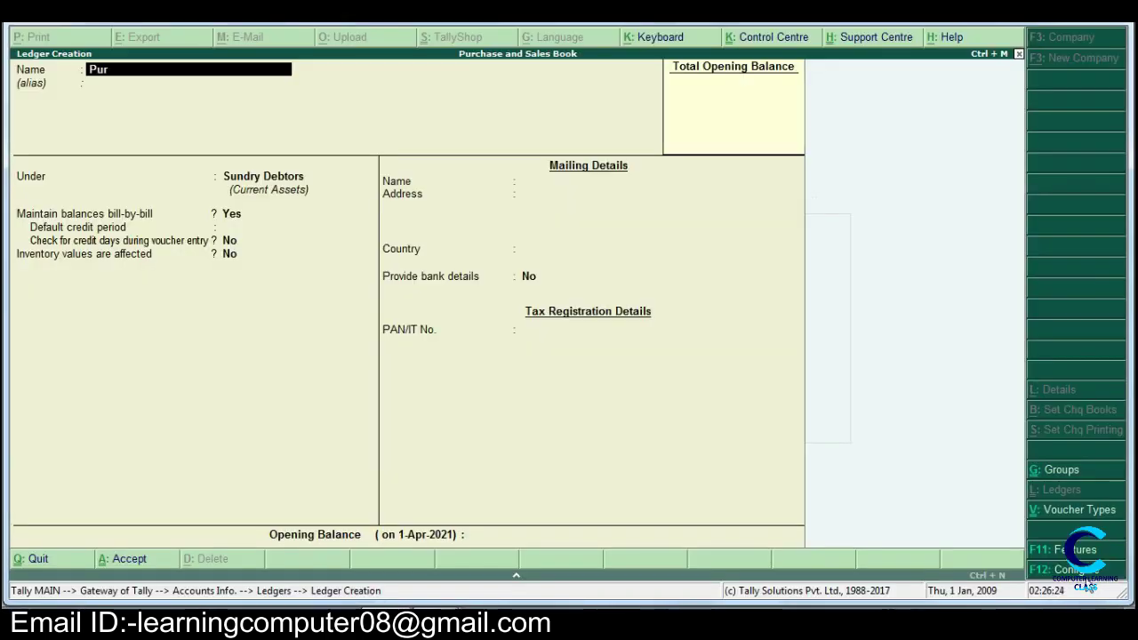
{"action": "type", "text": "chase"}
{"action": "key", "text": "Return"}
{"action": "key", "text": "Return"}
{"action": "type", "text": "P"}
{"action": "key", "text": "Down"}
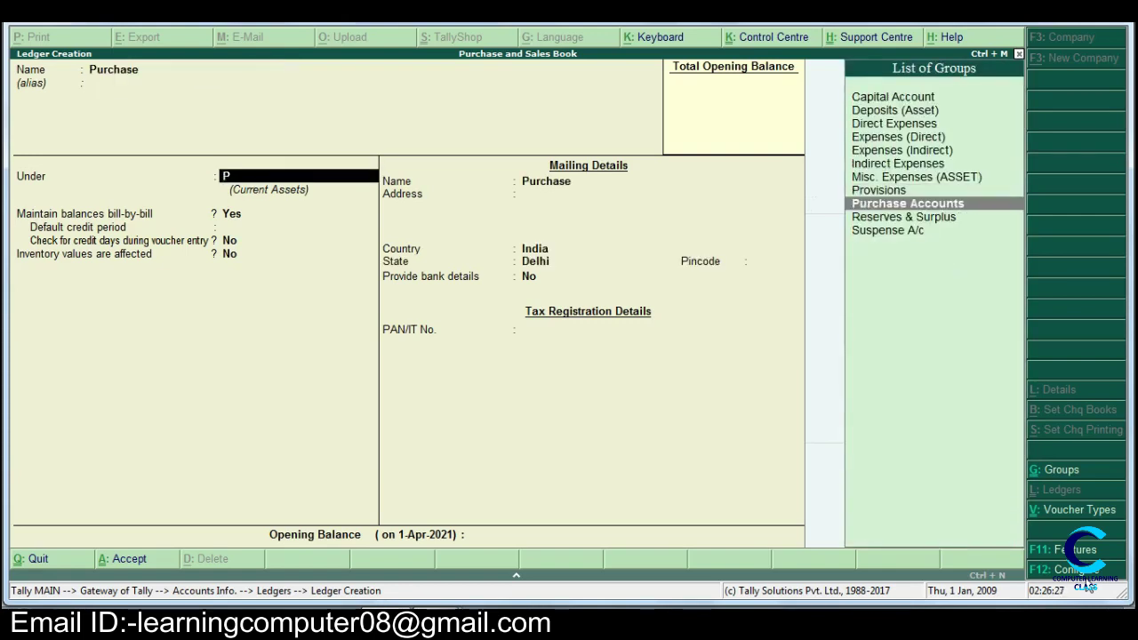
{"action": "key", "text": "Return"}
{"action": "key", "text": "Return"}
{"action": "key", "text": "Return"}
{"action": "key", "text": "Return"}
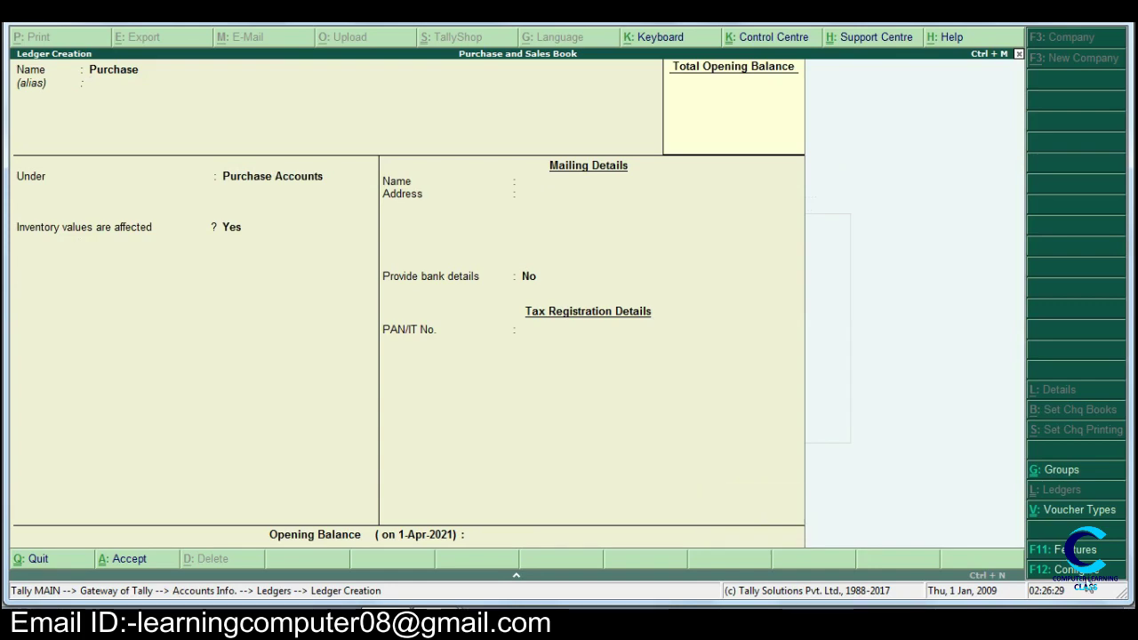
{"action": "key", "text": "y"}
Create a ledger with the name of the LED supplier under Sundry Creditors, with bill-by-bill balances set to No.
{"action": "key", "text": "alt+Tab"}
{"action": "key", "text": "alt+Tab"}
{"action": "type", "text": "Sanjay"}
{"action": "key", "text": "Return"}
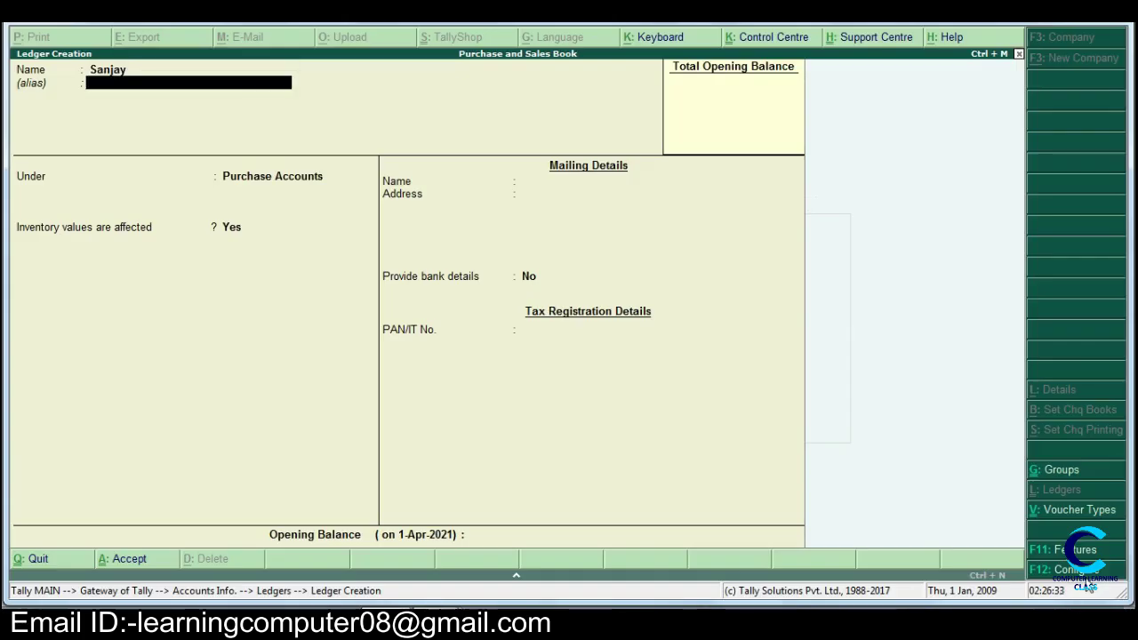
{"action": "key", "text": "Return"}
{"action": "type", "text": "S"}
{"action": "key", "text": "Down"}
{"action": "key", "text": "Down"}
{"action": "key", "text": "Down"}
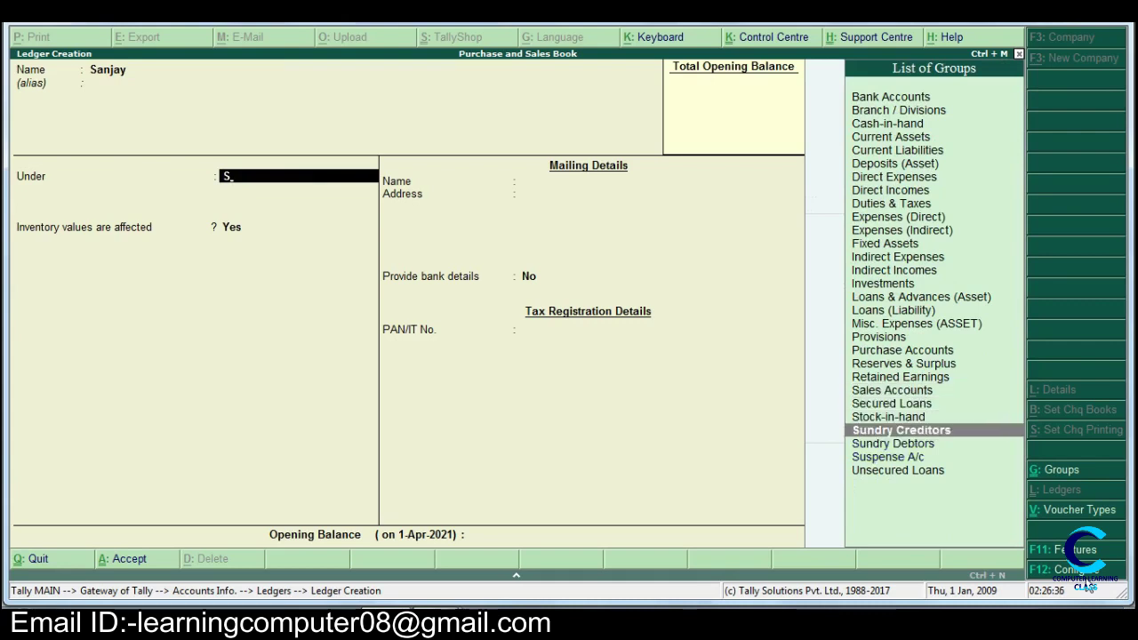
{"action": "key", "text": "Return"}
{"action": "key", "text": "Return"}
{"action": "key", "text": "Return"}
{"action": "key", "text": "Return"}
{"action": "key", "text": "Return"}
{"action": "key", "text": "Return"}
{"action": "key", "text": "Return"}
{"action": "key", "text": "Return"}
{"action": "key", "text": "Return"}
{"action": "key", "text": "Return"}
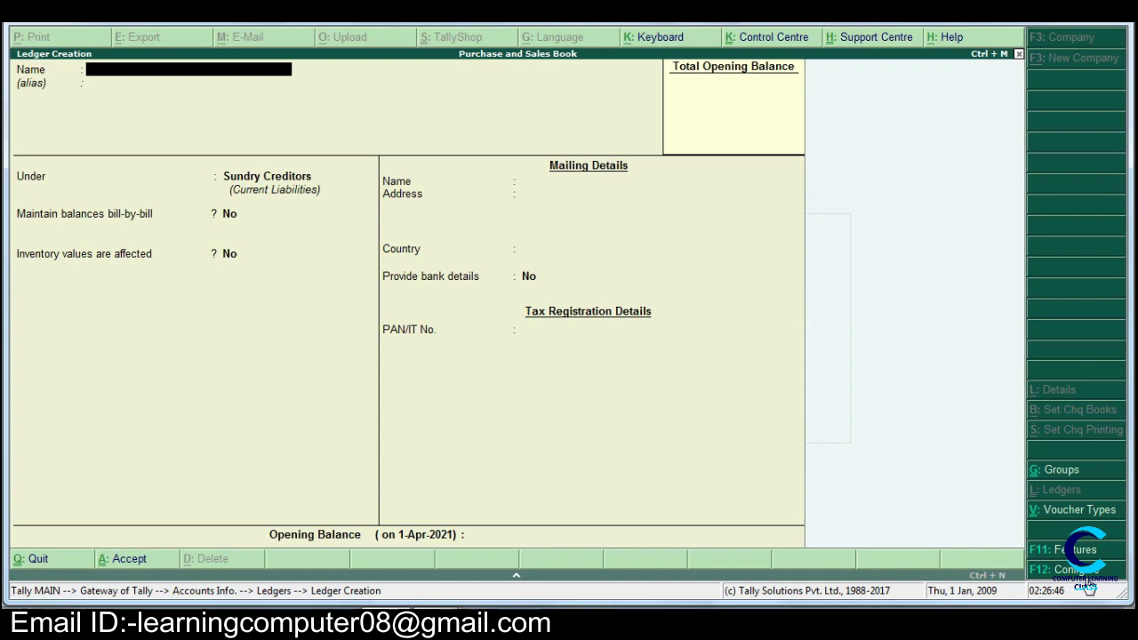
Create a ledger named Mohan & Co.Ltd under Sundry Creditors.
{"action": "type", "text": "Mohan&"}
{"action": "key", "text": "BackSpace"}
{"action": "type", "text": "& Co."}
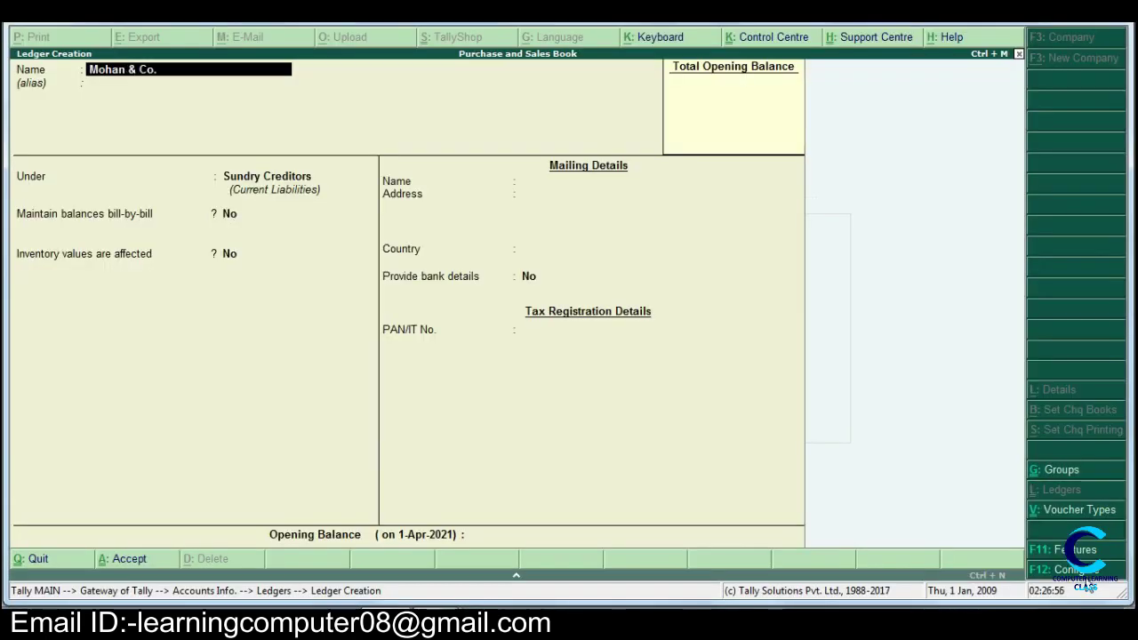
{"action": "type", "text": "Ltd"}
{"action": "key", "text": "Return"}
{"action": "key", "text": "Return"}
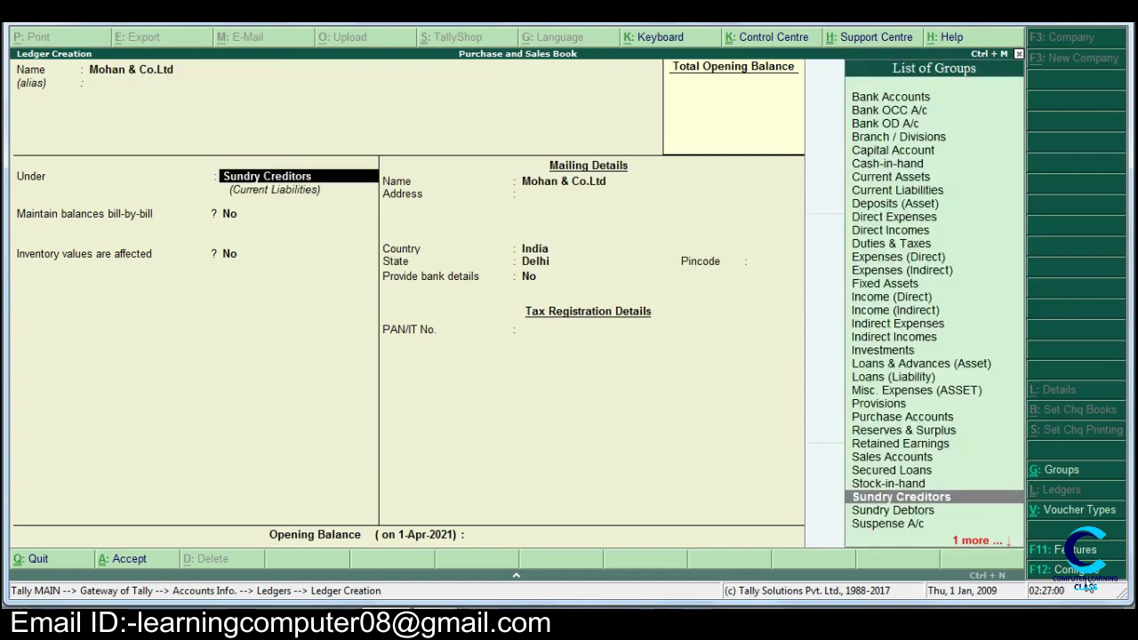
{"action": "key", "text": "Return"}
{"action": "key", "text": "Return"}
{"action": "key", "text": "Return"}
{"action": "key", "text": "Return"}
{"action": "key", "text": "Return"}
{"action": "key", "text": "Return"}
{"action": "key", "text": "Return"}
{"action": "key", "text": "Return"}
{"action": "key", "text": "Return"}
{"action": "key", "text": "Return"}
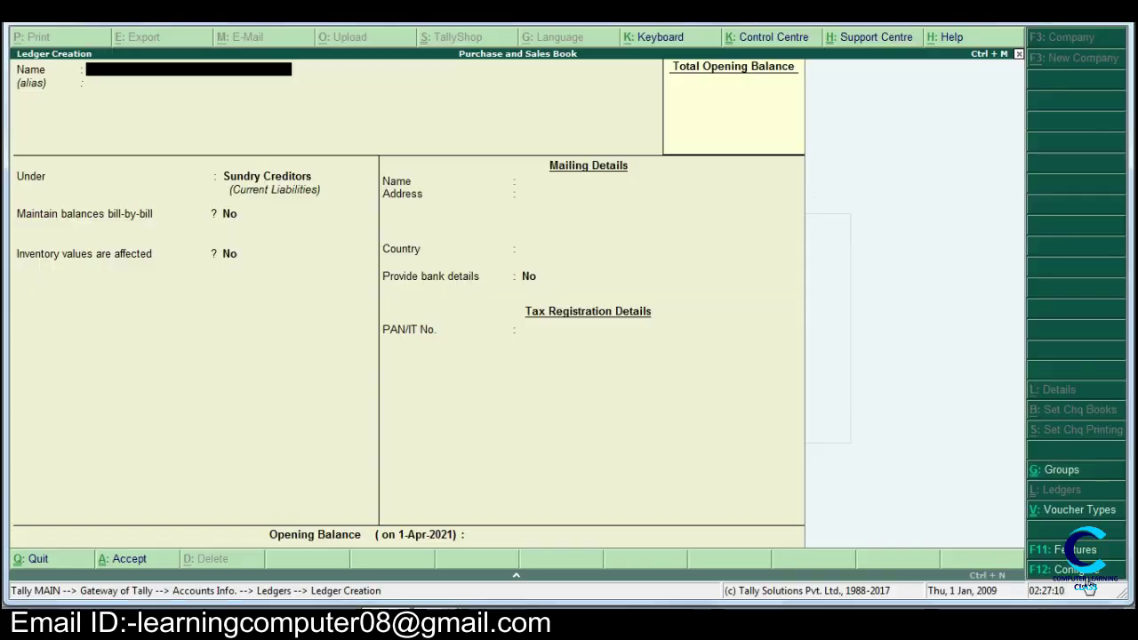
Create a ledger named Sale under Sales Accounts with inventory values affected.
{"action": "type", "text": "Sale"}
{"action": "key", "text": "Return"}
{"action": "key", "text": "Return"}
{"action": "type", "text": "S"}
{"action": "key", "text": "Return"}
{"action": "key", "text": "Return"}
{"action": "key", "text": "Return"}
{"action": "key", "text": "Return"}
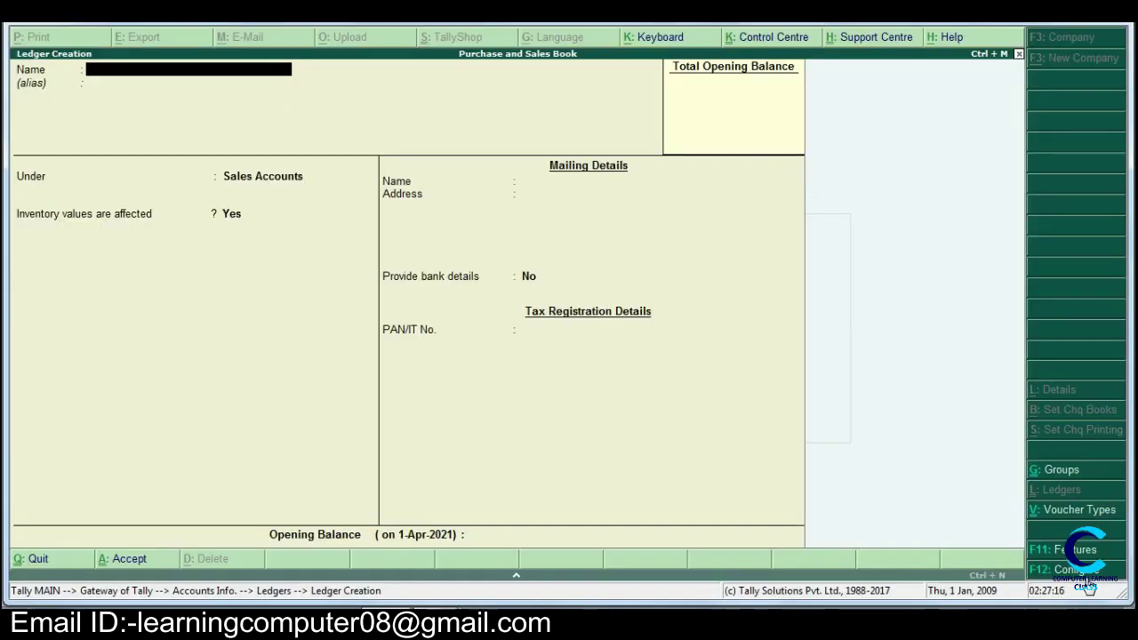
Create a ledger named M/s Ram under Sundry Debtors, with bill-by-bill balances set to No.
{"action": "type", "text": "M/s Ram"}
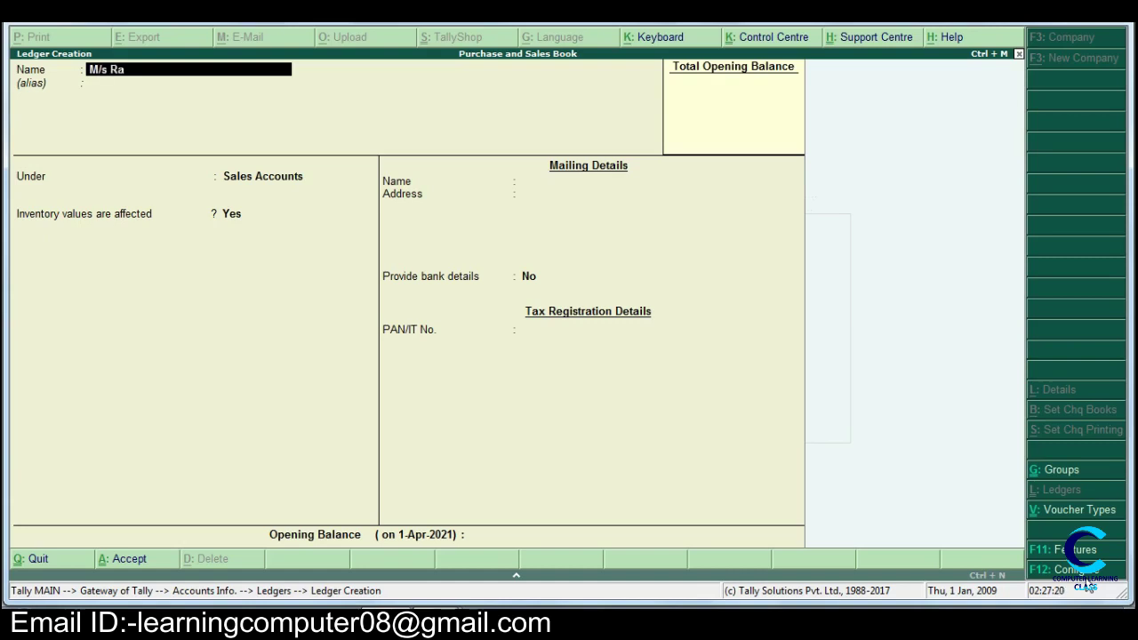
{"action": "key", "text": "Return"}
{"action": "key", "text": "Return"}
{"action": "type", "text": "S"}
{"action": "key", "text": "Down"}
{"action": "key", "text": "Down"}
{"action": "key", "text": "Down"}
{"action": "key", "text": "Down"}
{"action": "key", "text": "Return"}
{"action": "key", "text": "Return"}
{"action": "key", "text": "Return"}
{"action": "key", "text": "Return"}
{"action": "key", "text": "Return"}
{"action": "key", "text": "Return"}
{"action": "key", "text": "Return"}
{"action": "key", "text": "Return"}
{"action": "key", "text": "Return"}
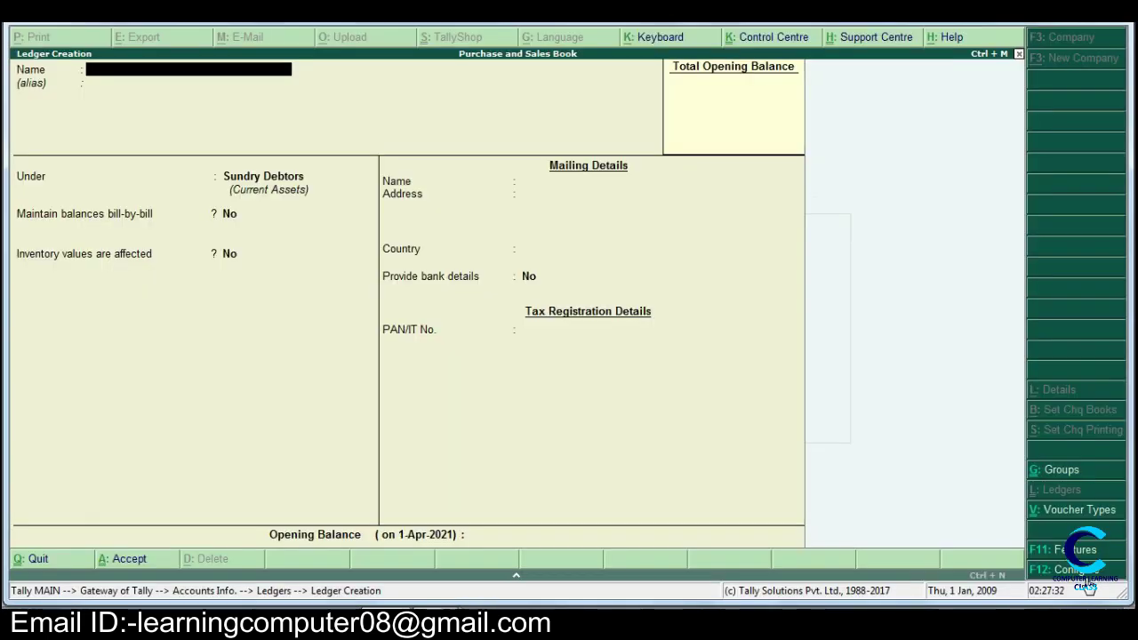
Create a ledger named Neha & Co under Sundry Debtors.
{"action": "type", "text": "Neha"}
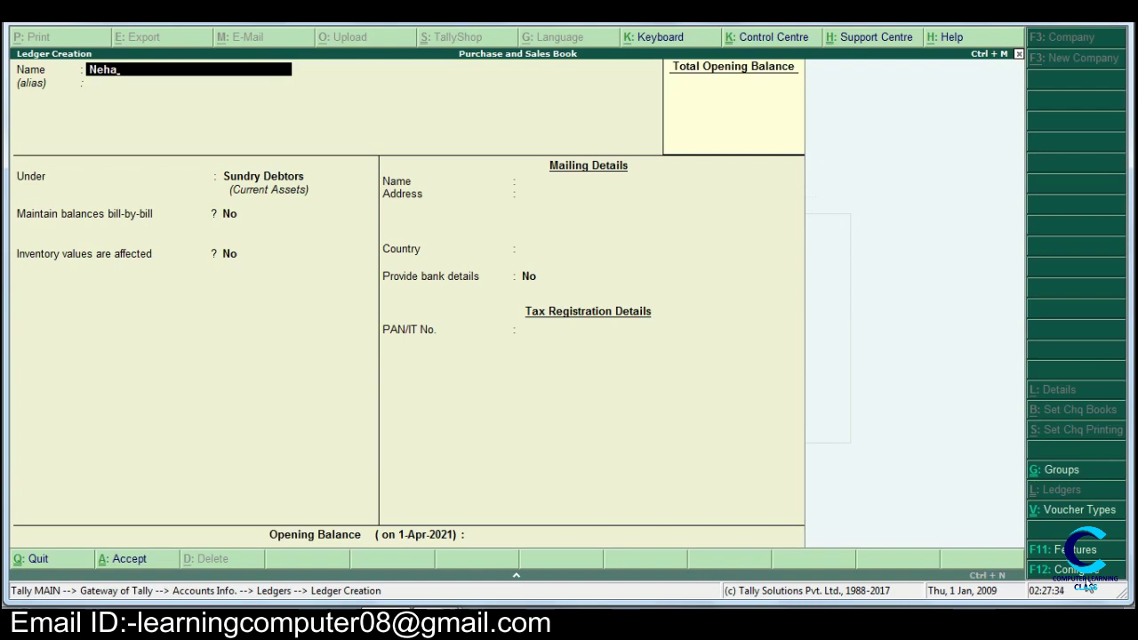
{"action": "type", "text": " & Co"}
{"action": "key", "text": "Return"}
{"action": "key", "text": "Return"}
{"action": "type", "text": "S"}
{"action": "key", "text": "Down"}
{"action": "key", "text": "Down"}
{"action": "key", "text": "Down"}
{"action": "key", "text": "Down"}
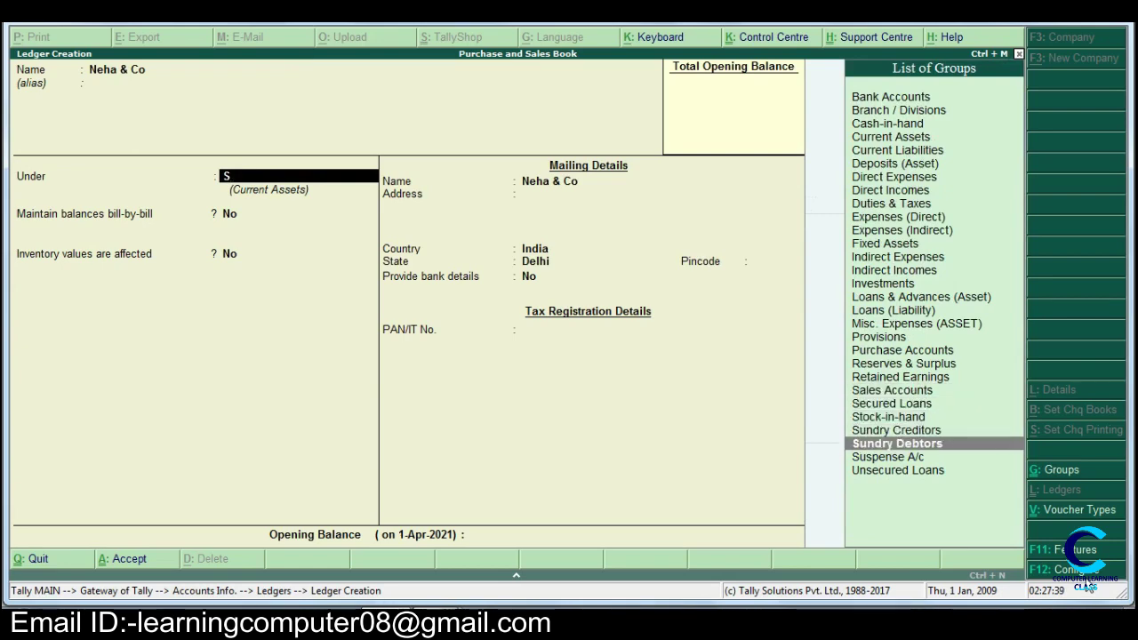
{"action": "key", "text": "Return"}
{"action": "key", "text": "Return"}
{"action": "key", "text": "Return"}
{"action": "key", "text": "Return"}
{"action": "key", "text": "Return"}
{"action": "key", "text": "Return"}
{"action": "key", "text": "Return"}
{"action": "key", "text": "Return"}
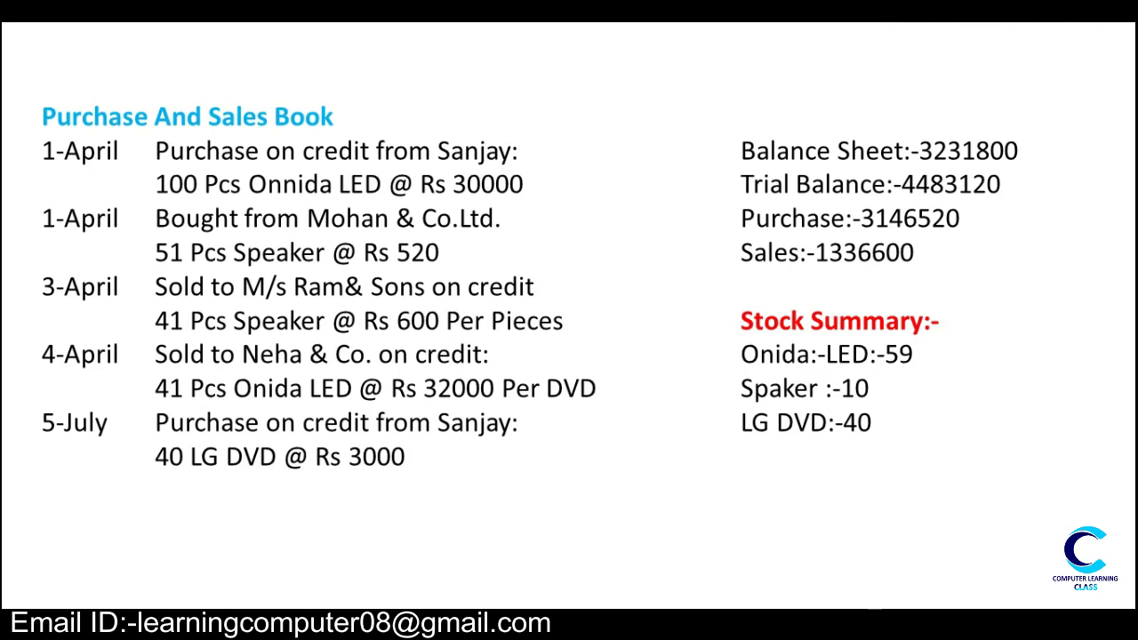
Return to Tally, quit ledger creation and open accounting voucher entry on a Purchase voucher.
{"action": "key", "text": "alt+Tab"}
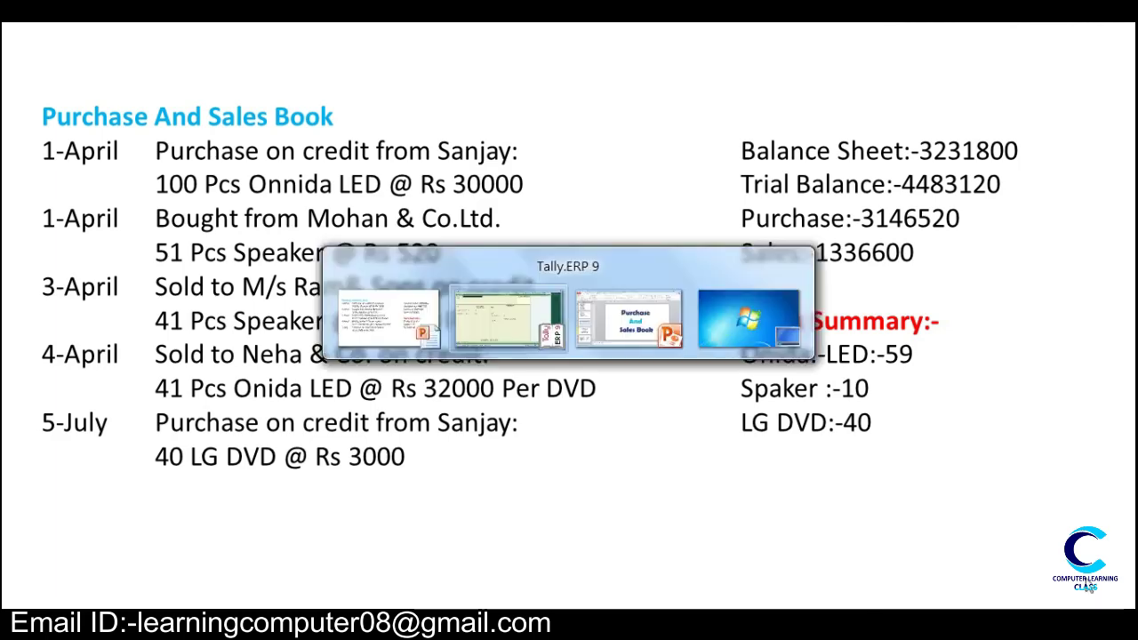
{"action": "key", "text": "Escape"}
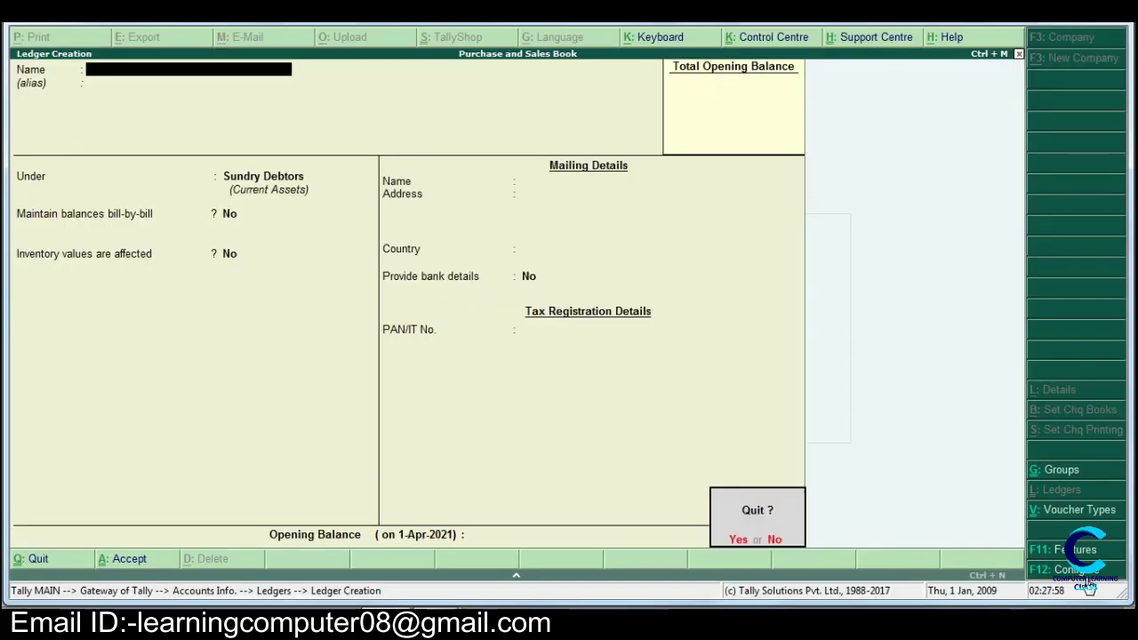
{"action": "key", "text": "y"}
{"action": "key", "text": "Escape"}
{"action": "key", "text": "Escape"}
{"action": "key", "text": "Down"}
{"action": "key", "text": "Down"}
{"action": "key", "text": "Return"}
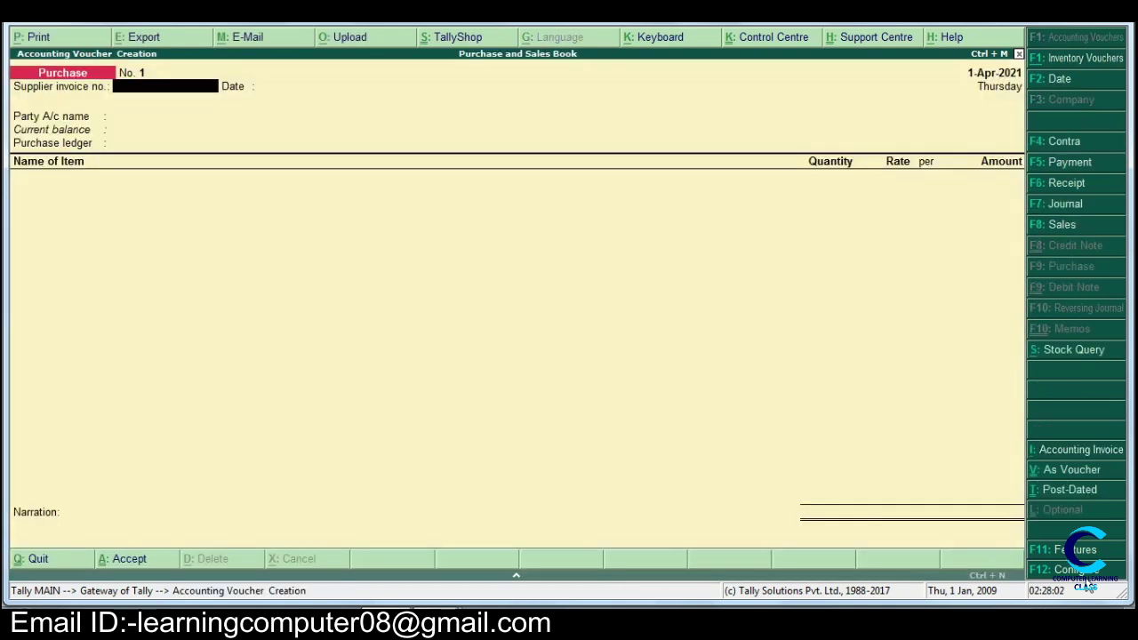
Set the LED supplier as the party account of the purchase voucher, with Purchase as the purchase ledger.
{"action": "key", "text": "alt+Tab"}
{"action": "key", "text": "alt+Tab"}
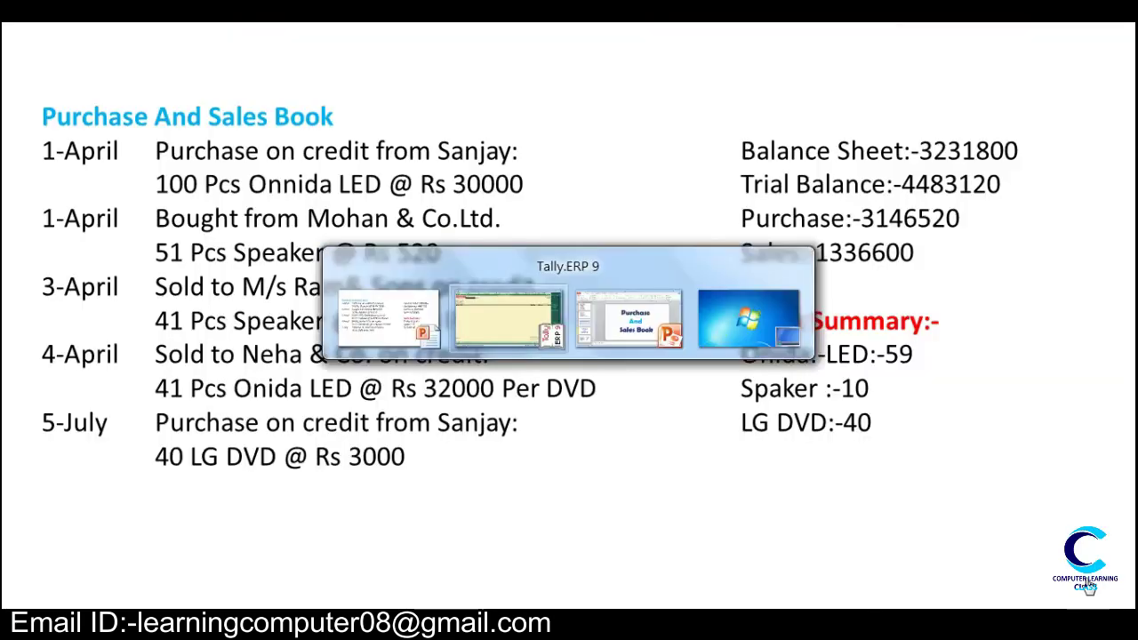
{"action": "key", "text": "Return"}
{"action": "key", "text": "Return"}
{"action": "type", "text": "O"}
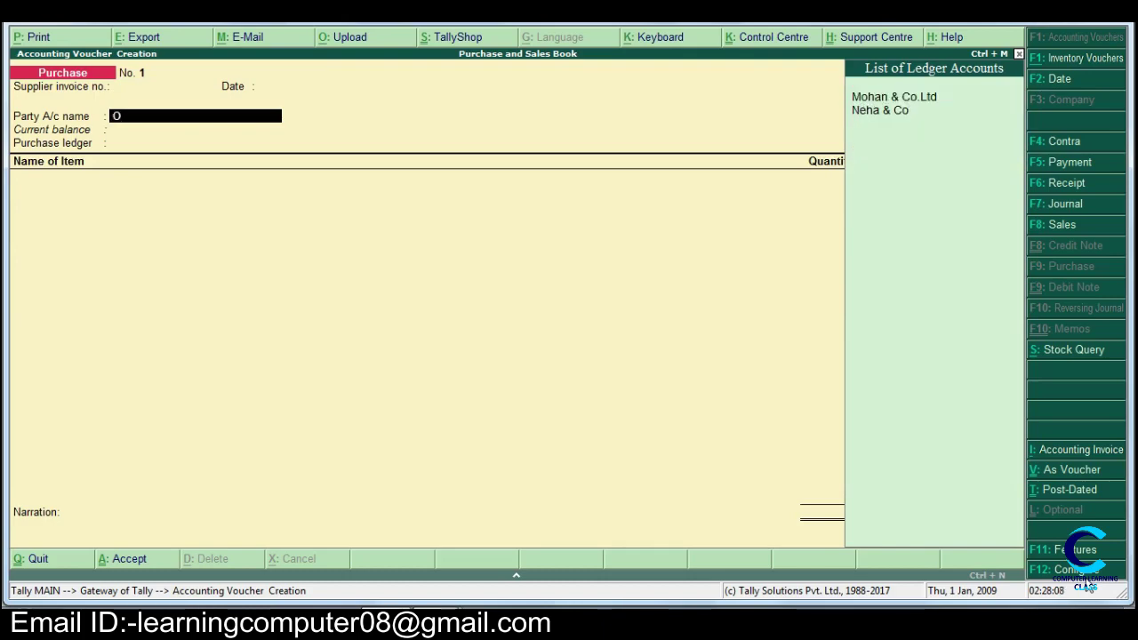
{"action": "key", "text": "BackSpace"}
{"action": "key", "text": "alt+Tab"}
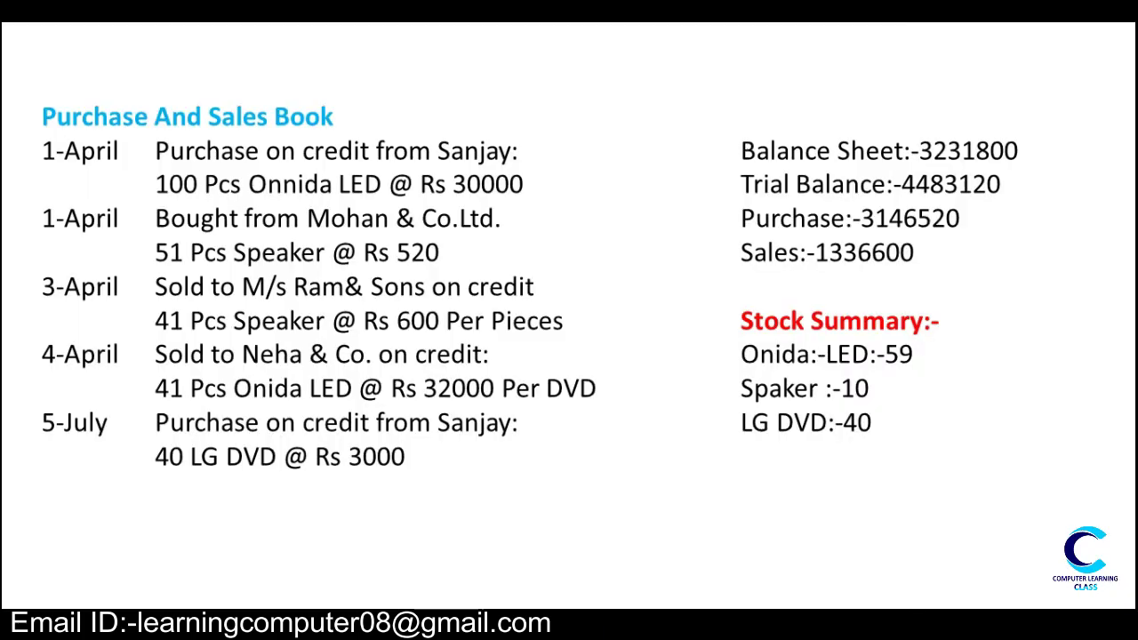
{"action": "key", "text": "alt+Tab"}
{"action": "type", "text": "S"}
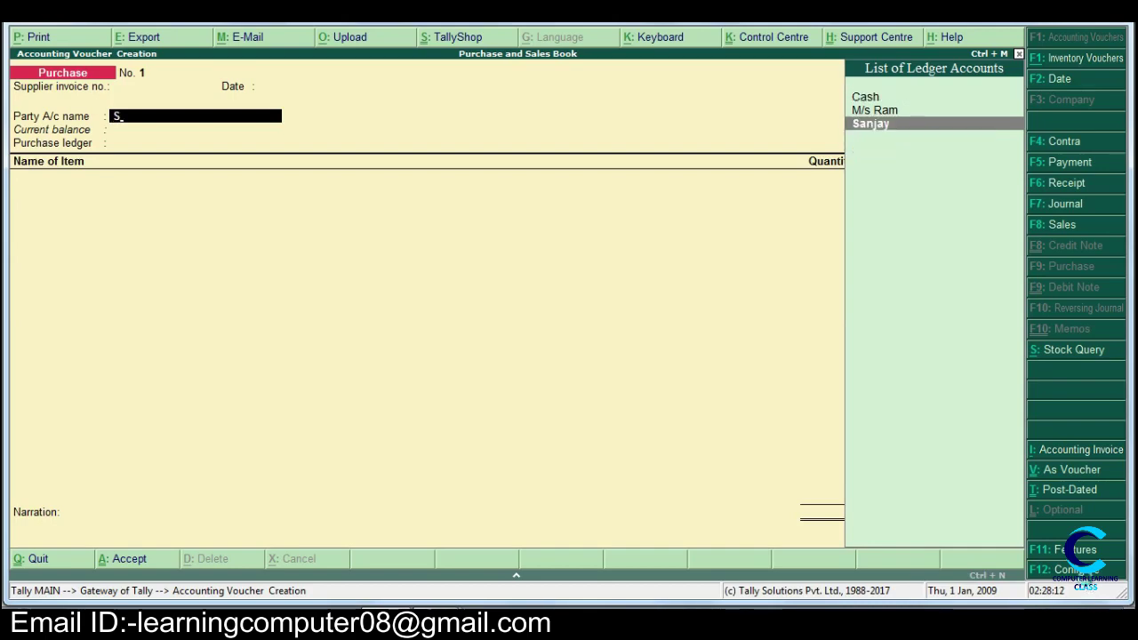
{"action": "key", "text": "Return"}
{"action": "key", "text": "Return"}
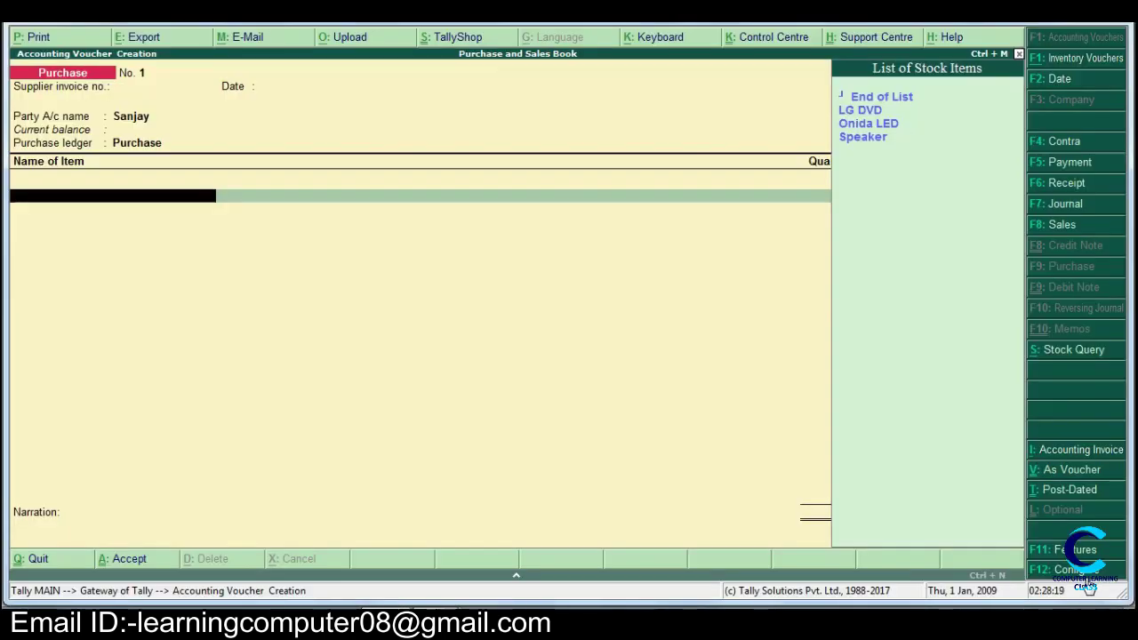
Enter 100 Pcs of Onida LED at a rate of 30000 and save the purchase voucher.
{"action": "type", "text": "o"}
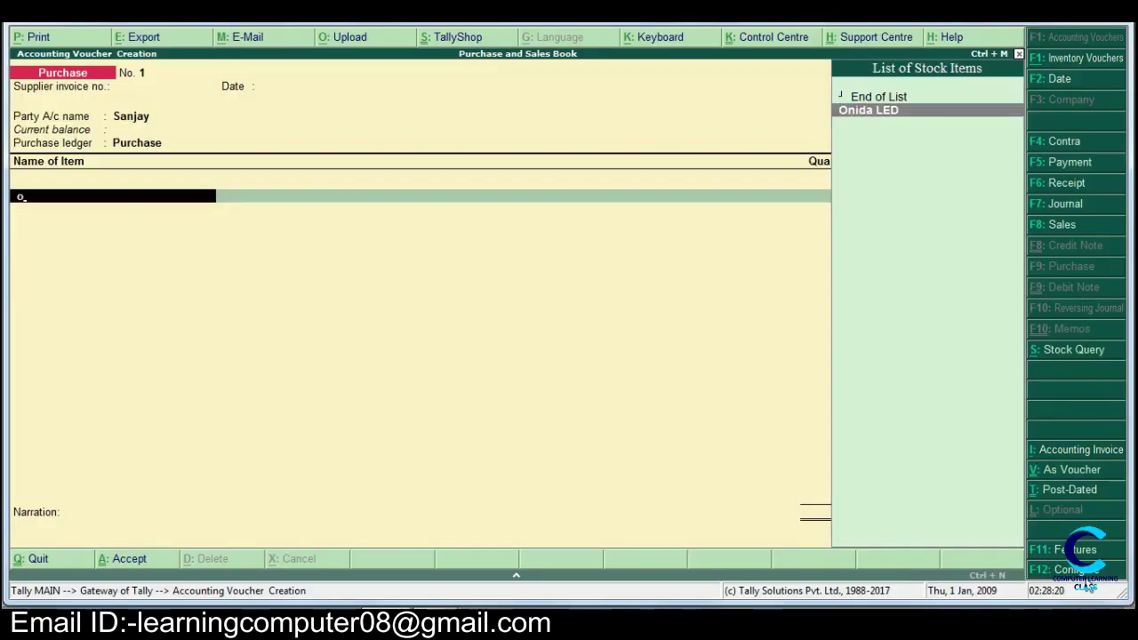
{"action": "key", "text": "Return"}
{"action": "type", "text": "100"}
{"action": "key", "text": "Return"}
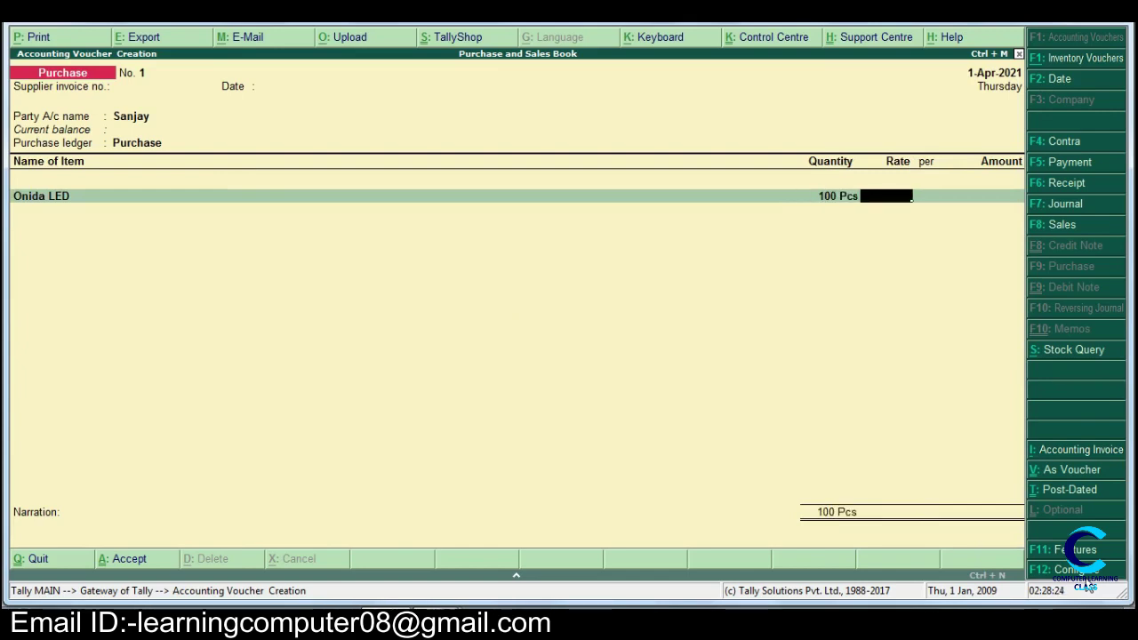
{"action": "type", "text": "3000"}
{"action": "key", "text": "Return"}
{"action": "key", "text": "Return"}
{"action": "key", "text": "Return"}
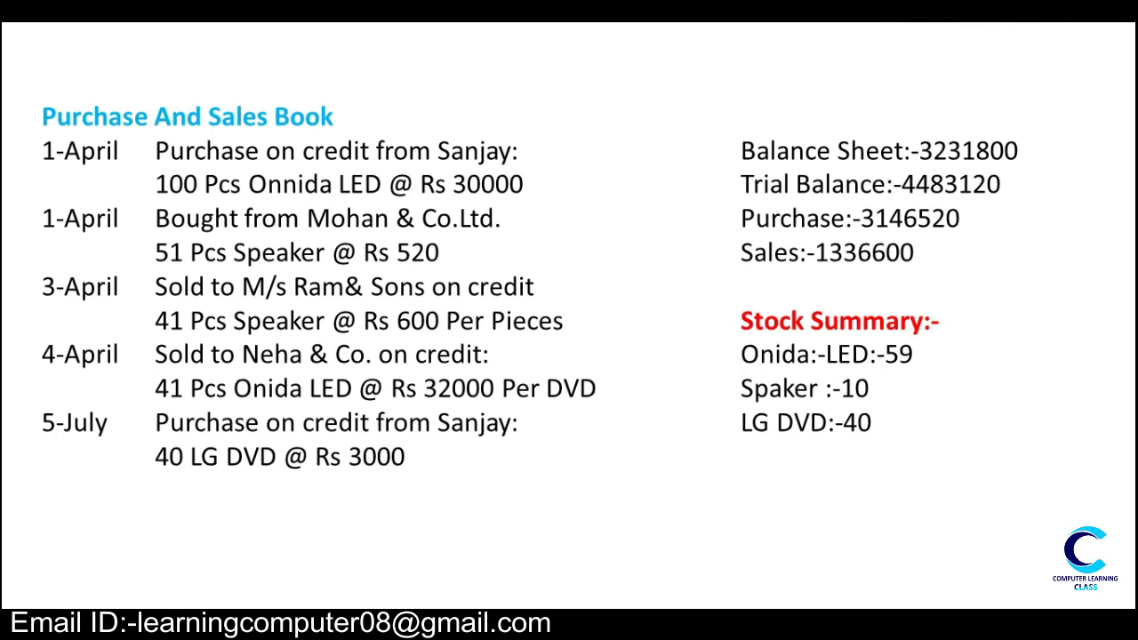
{"action": "key", "text": "alt+Tab"}
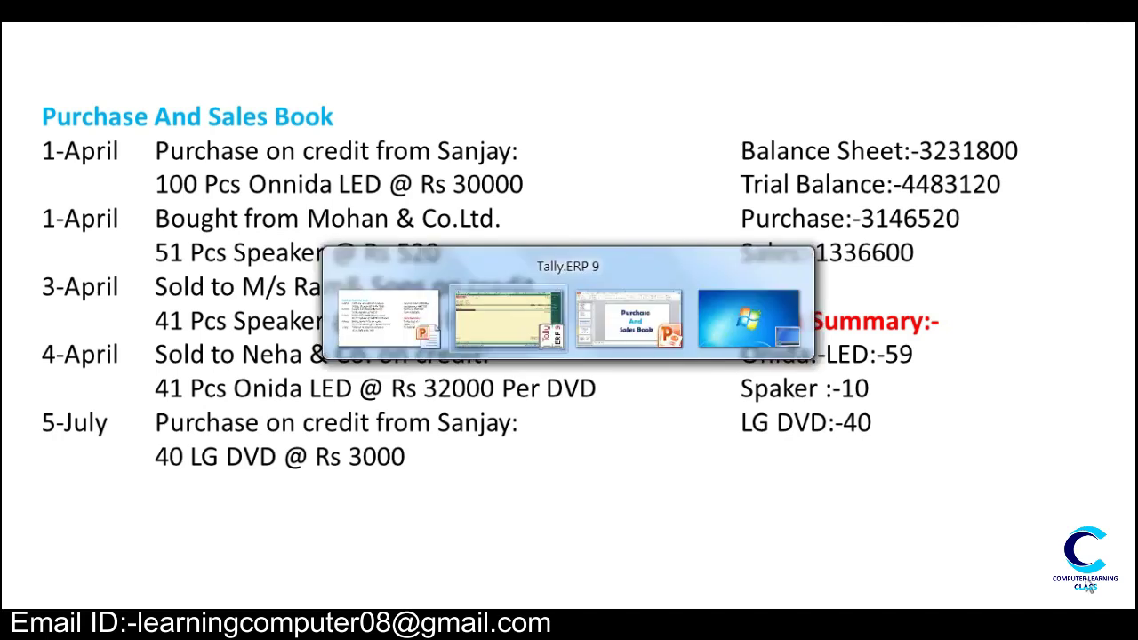
{"action": "key", "text": "Return"}
Set Mohan & Co.Ltd as the party account of the second purchase voucher, with Purchase as the purchase ledger.
{"action": "key", "text": "Return"}
{"action": "key", "text": "Return"}
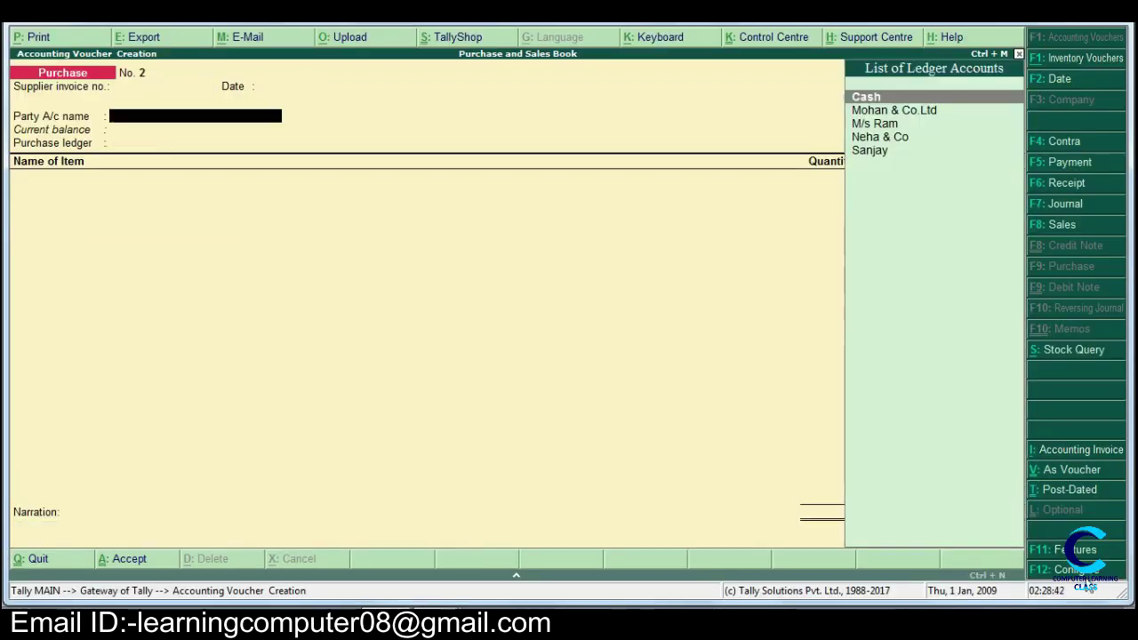
{"action": "type", "text": "m"}
{"action": "key", "text": "Return"}
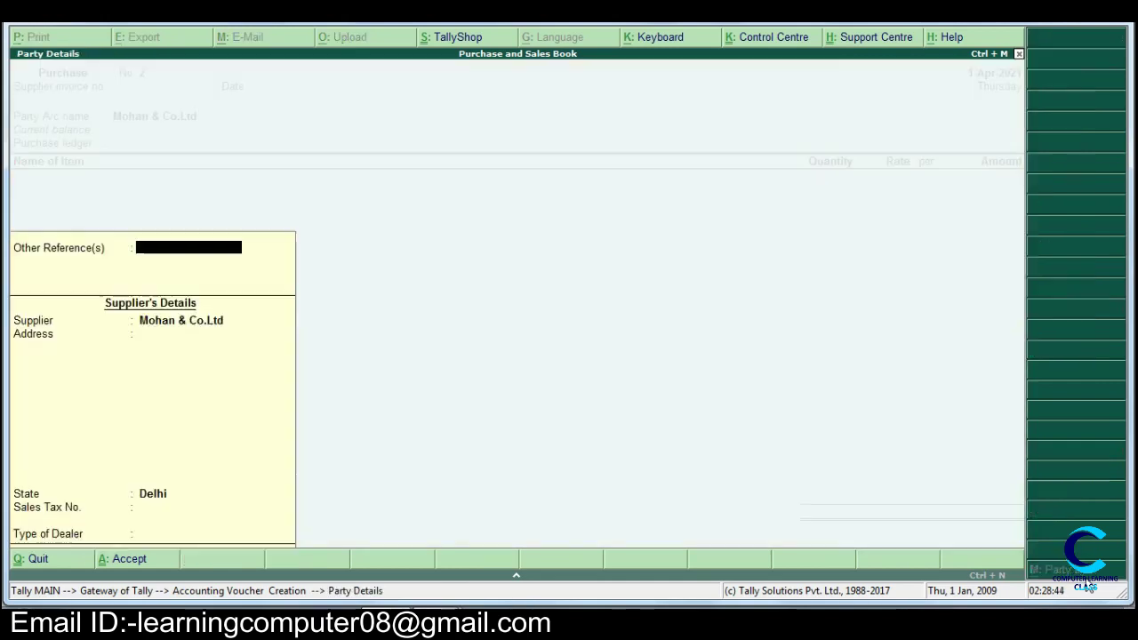
{"action": "key", "text": "Return"}
{"action": "key", "text": "Return"}
{"action": "key", "text": "Return"}
{"action": "key", "text": "Return"}
{"action": "key", "text": "Return"}
{"action": "key", "text": "Return"}
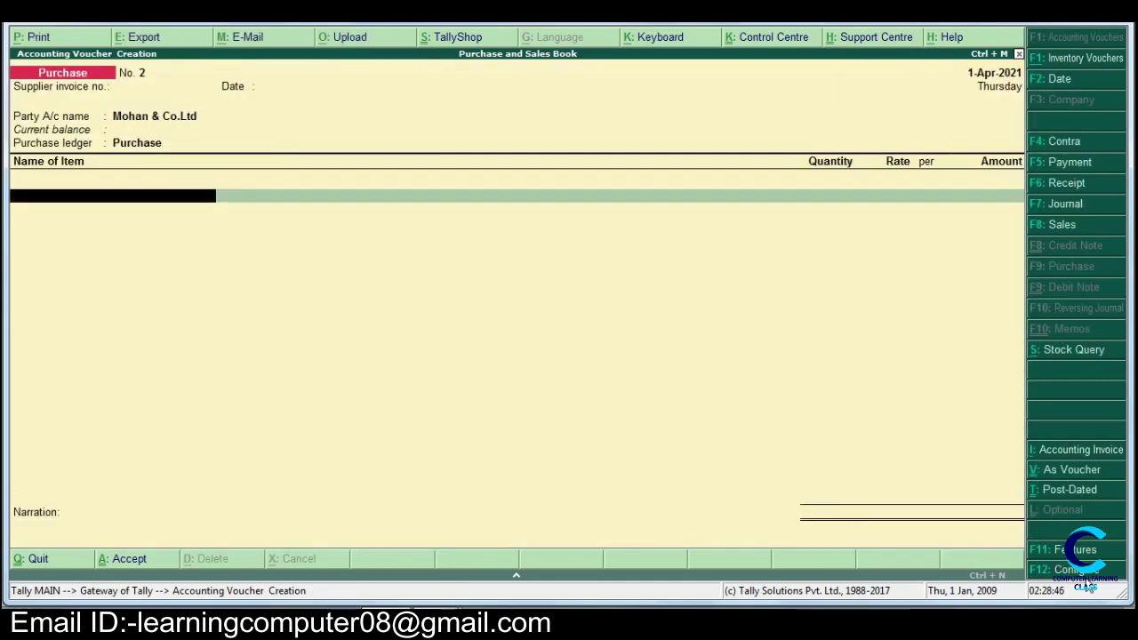
Enter 51 Pcs of Speaker at a rate of 520 and save the purchase voucher.
{"action": "key", "text": "Down"}
{"action": "key", "text": "Down"}
{"action": "key", "text": "Down"}
{"action": "key", "text": "Return"}
{"action": "type", "text": "51"}
{"action": "key", "text": "Return"}
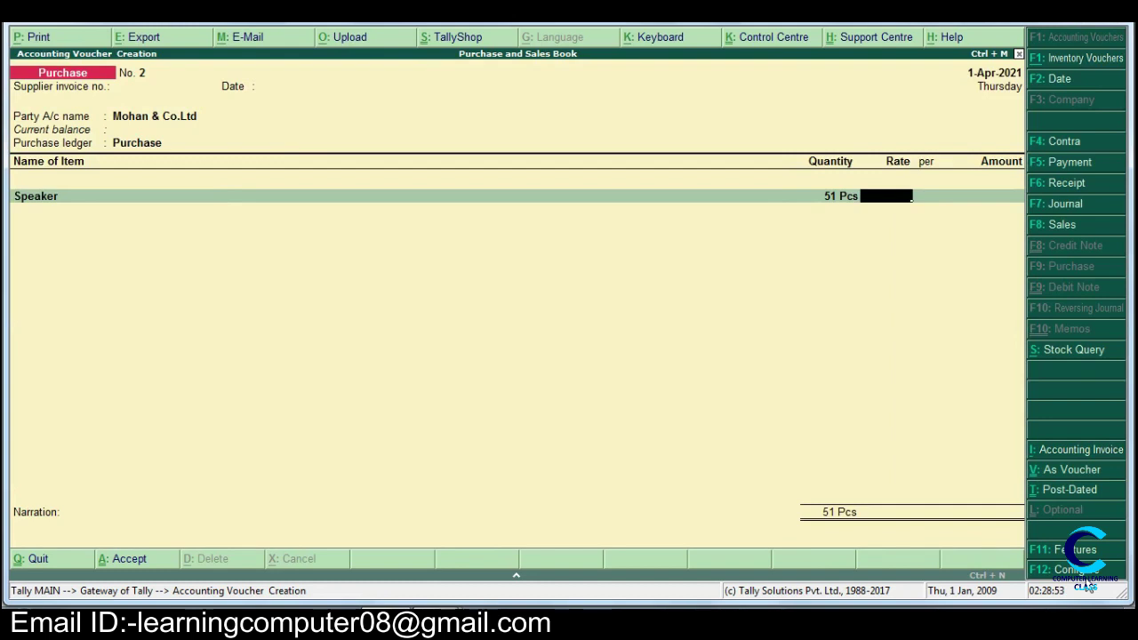
{"action": "type", "text": "520"}
{"action": "key", "text": "Return"}
{"action": "key", "text": "Return"}
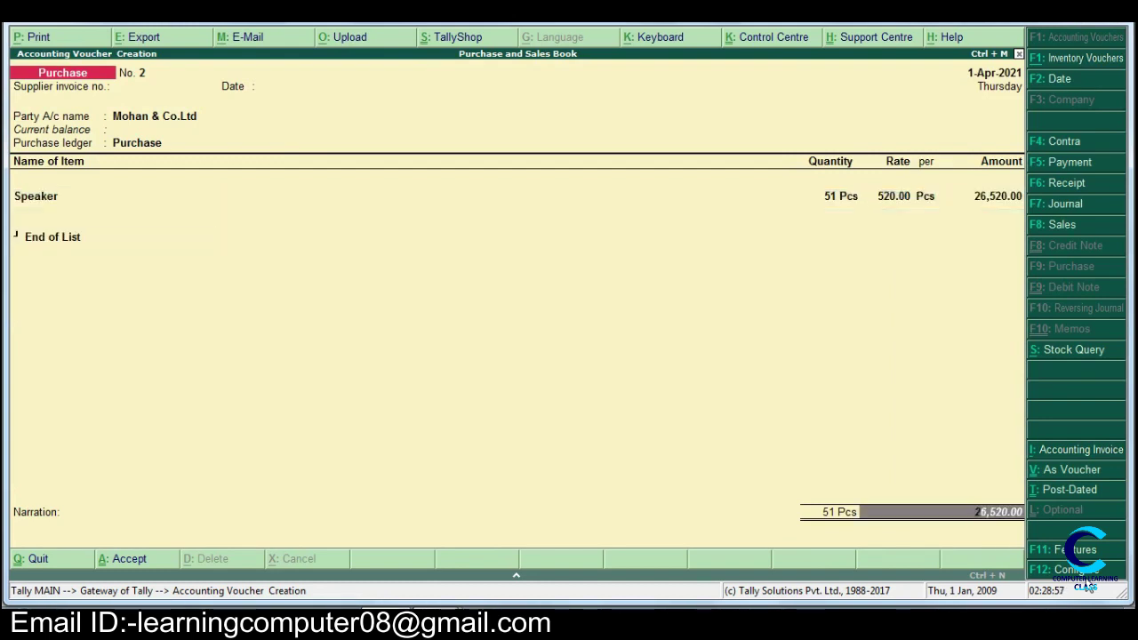
{"action": "key", "text": "Return"}
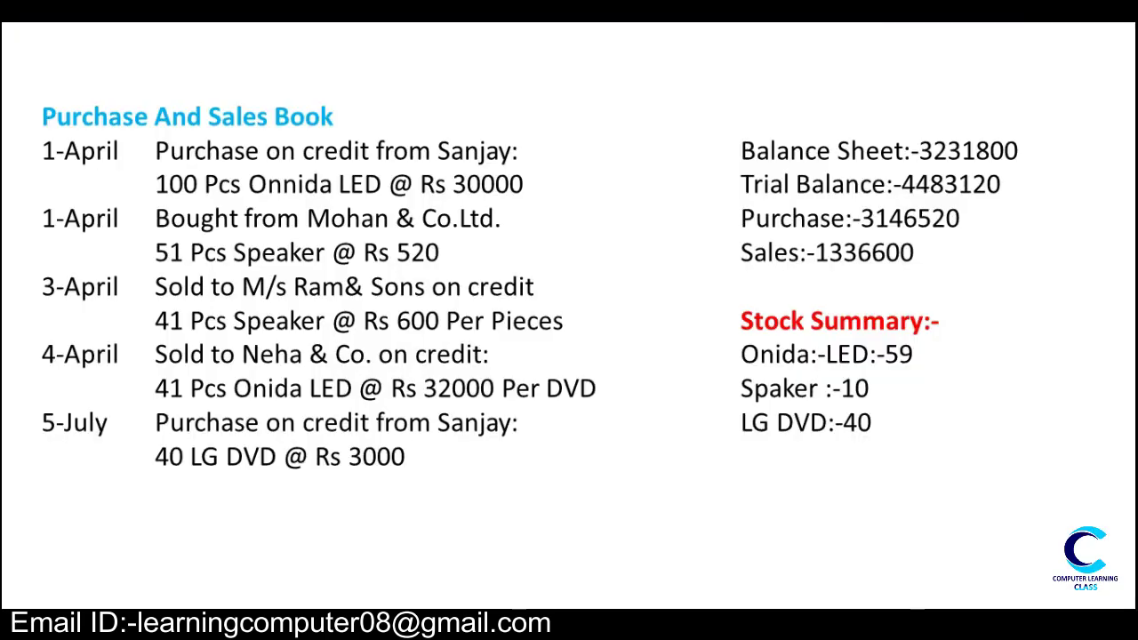
{"action": "key", "text": "alt+Tab"}
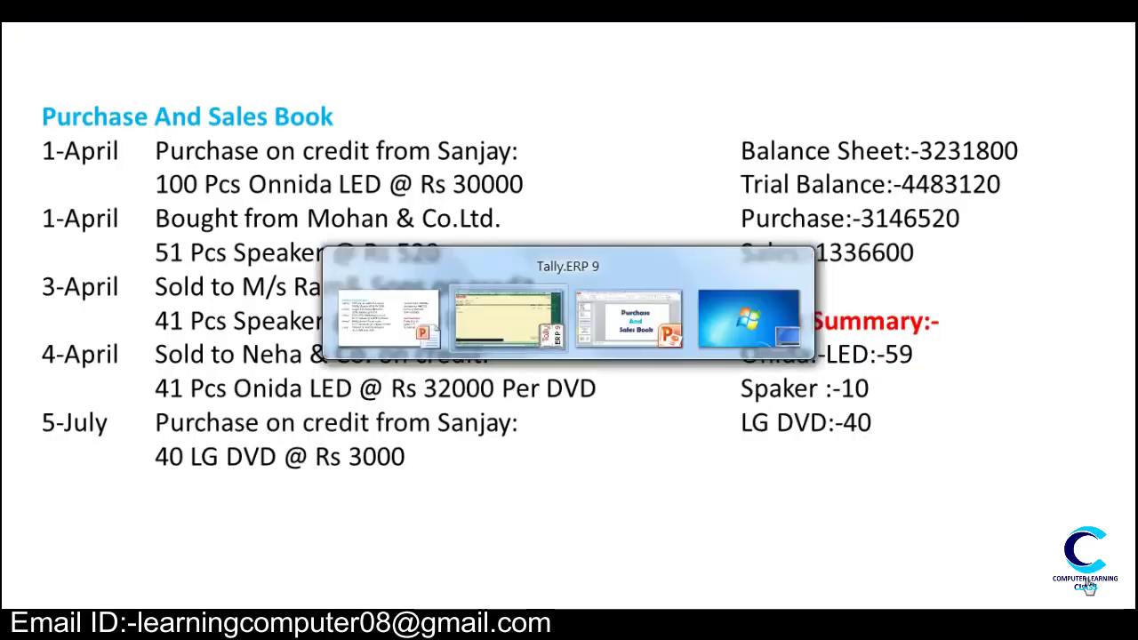
{"action": "key", "text": "Return"}
{"action": "key", "text": "Escape"}
{"action": "key", "text": "ctrl+a"}
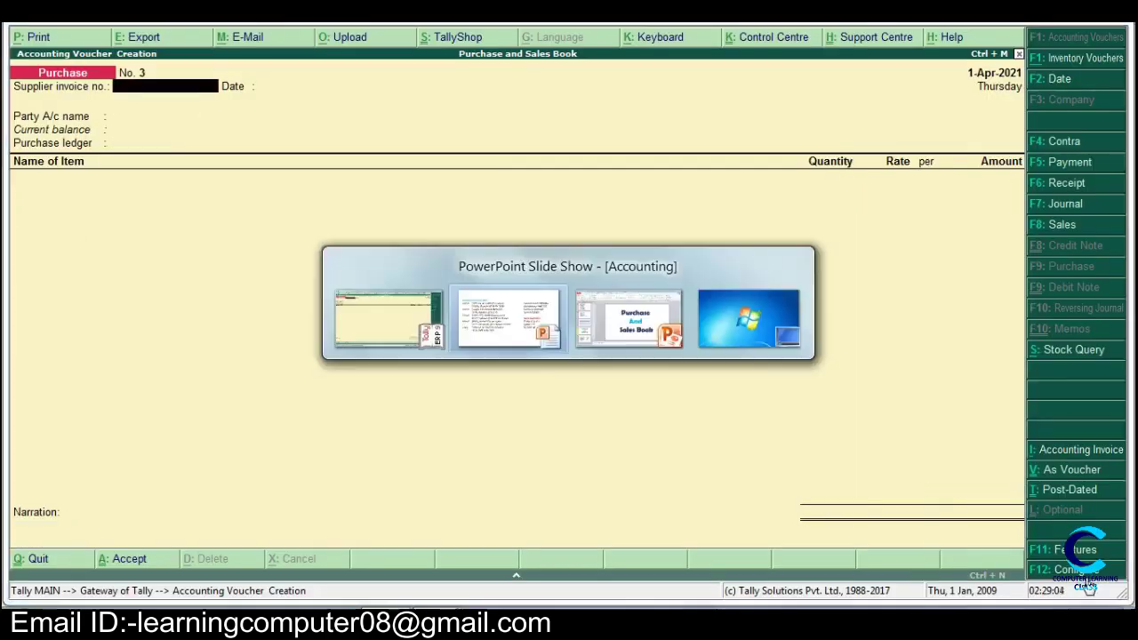
Start a Sales voucher with M/s Ram as the party account and Sale as the sales ledger.
{"action": "key", "text": "alt+Tab"}
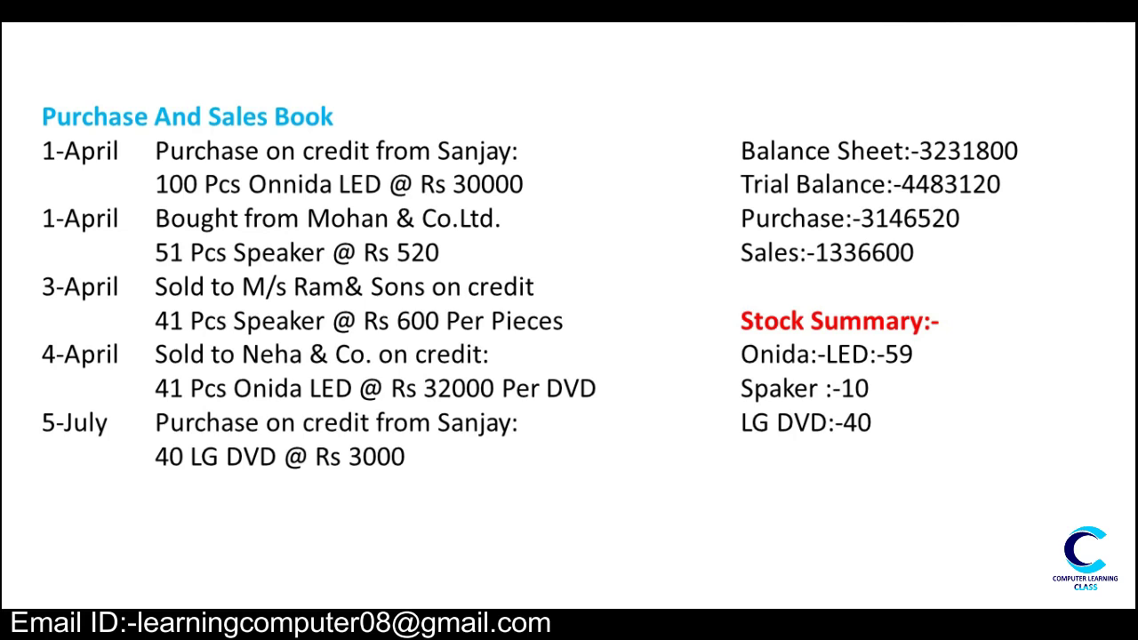
{"action": "key", "text": "alt+Tab"}
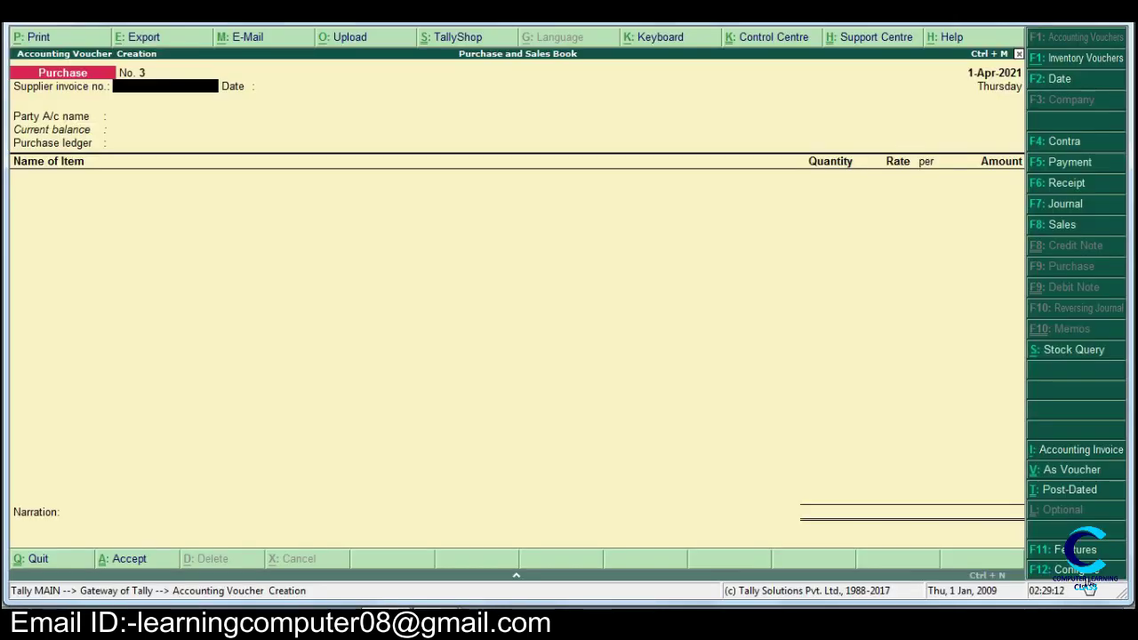
{"action": "key", "text": "F8"}
{"action": "key", "text": "Return"}
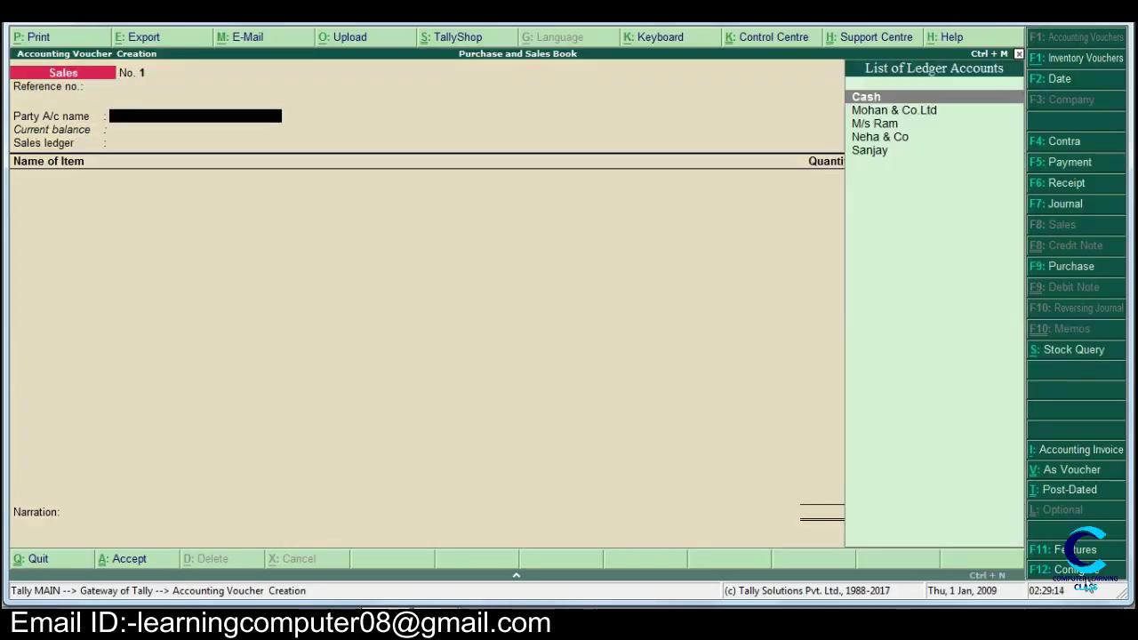
{"action": "type", "text": "m"}
{"action": "key", "text": "Down"}
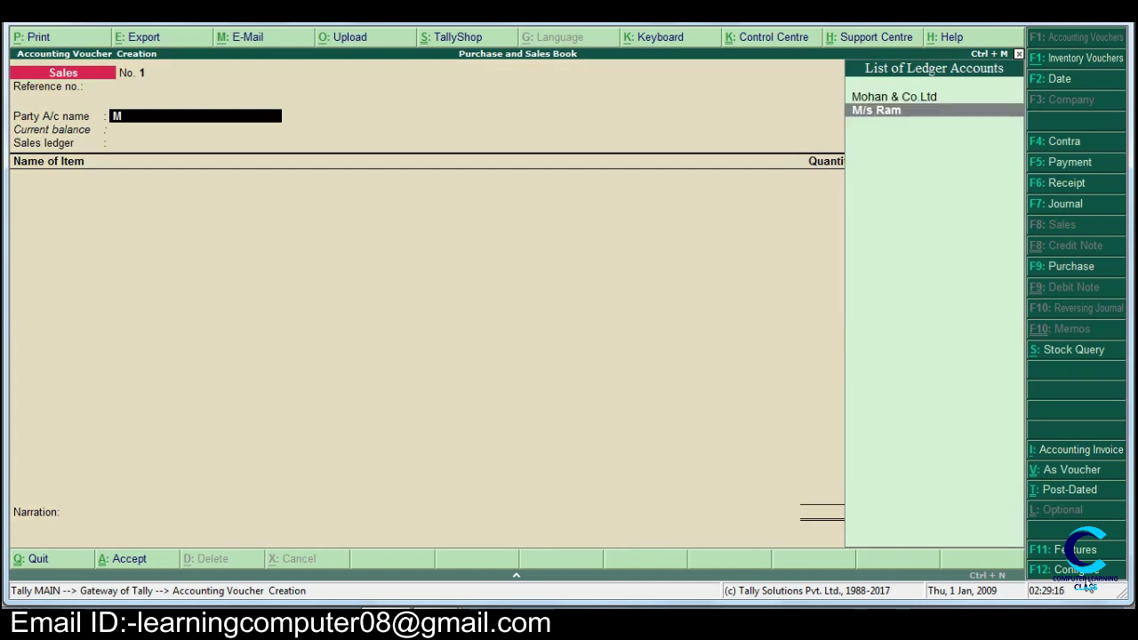
{"action": "key", "text": "Return"}
{"action": "key", "text": "Return"}
{"action": "key", "text": "Return"}
{"action": "key", "text": "Return"}
{"action": "key", "text": "Return"}
{"action": "key", "text": "Return"}
{"action": "key", "text": "Return"}
{"action": "key", "text": "Return"}
{"action": "key", "text": "Return"}
{"action": "key", "text": "Return"}
{"action": "key", "text": "Return"}
{"action": "key", "text": "Return"}
{"action": "key", "text": "Return"}
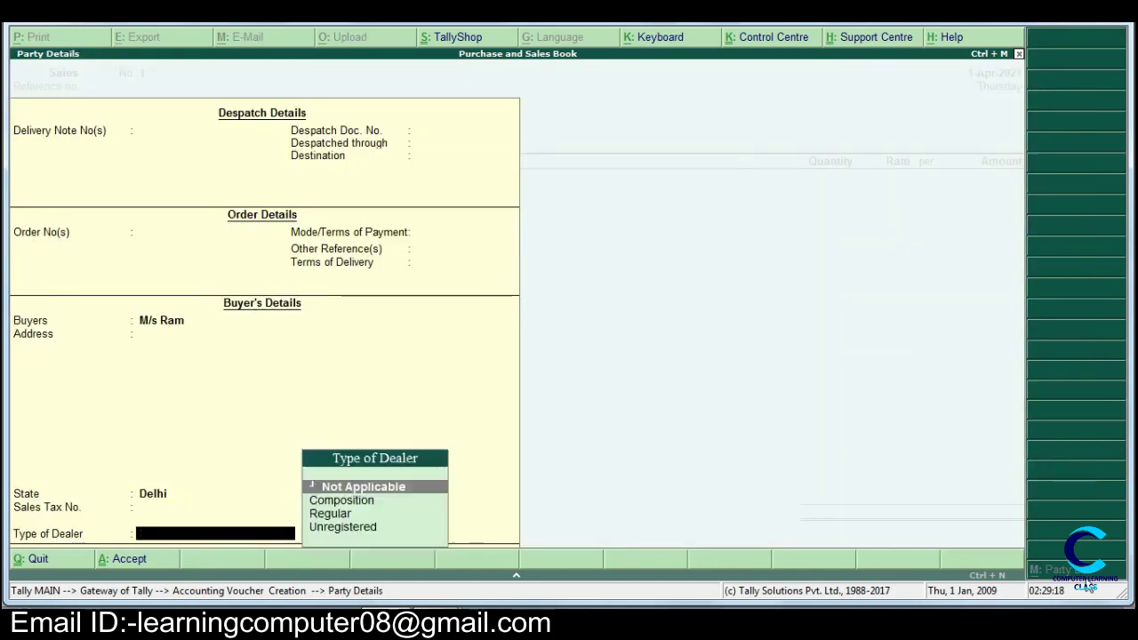
Enter 41 Pcs of Speaker at a rate of 600 and save the sales voucher.
{"action": "key", "text": "alt+Tab"}
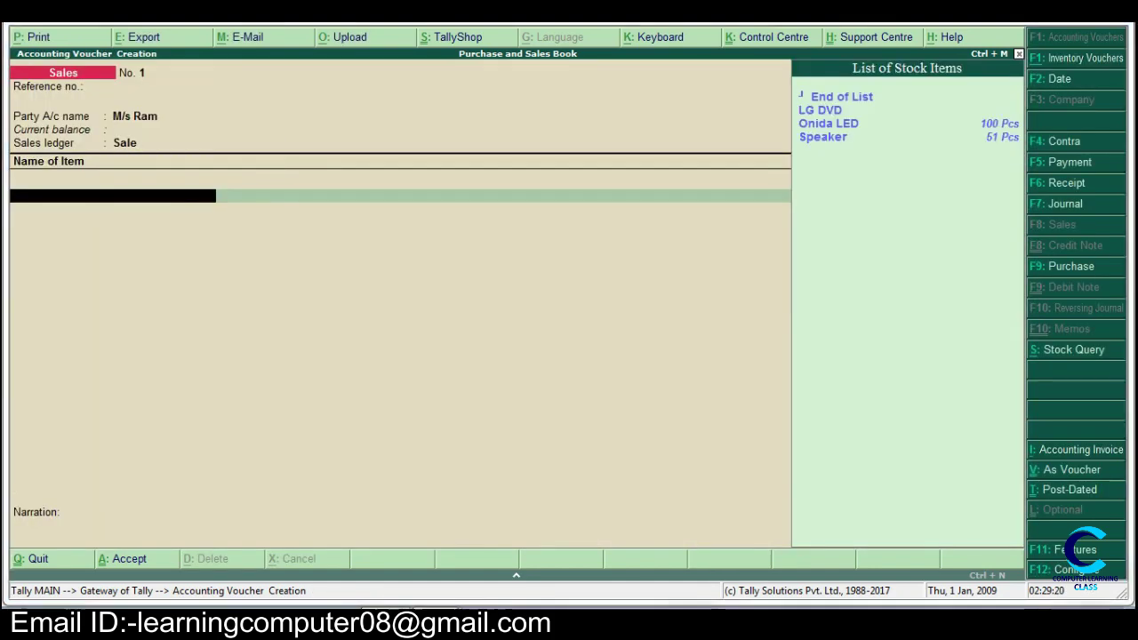
{"action": "key", "text": "alt+Tab"}
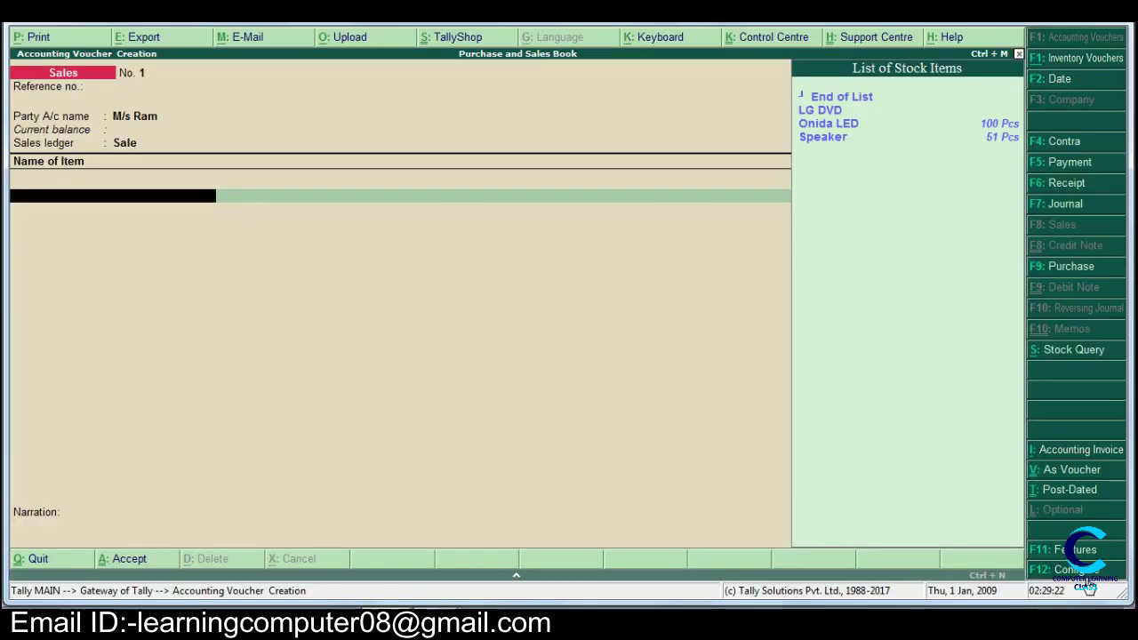
{"action": "type", "text": "S"}
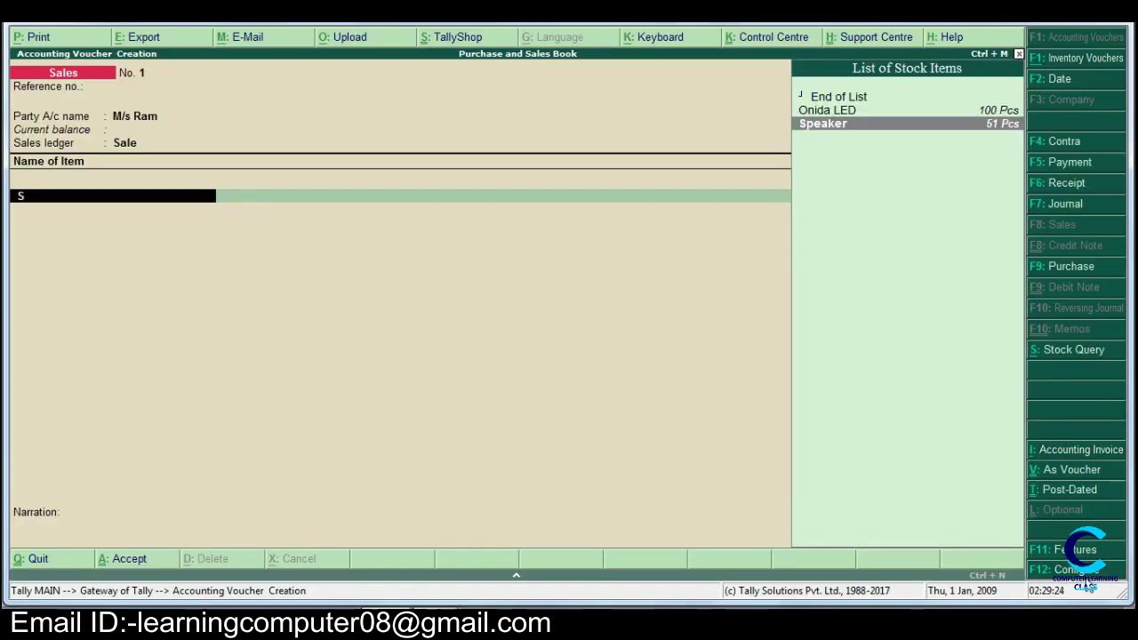
{"action": "key", "text": "Return"}
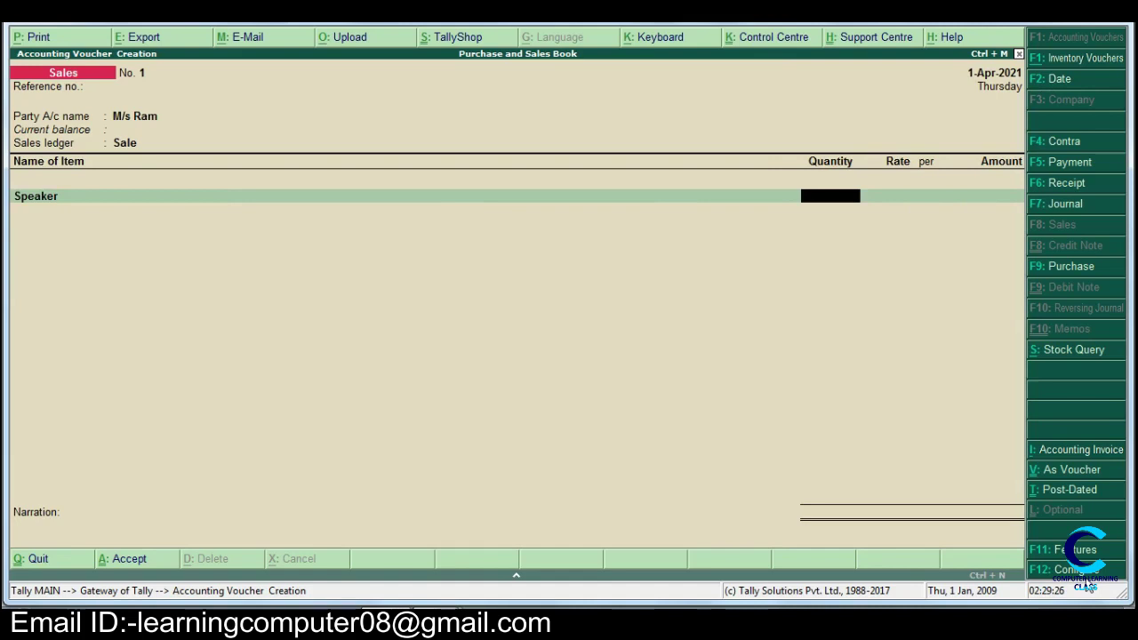
{"action": "type", "text": "600"}
{"action": "key", "text": "BackSpace"}
{"action": "key", "text": "BackSpace"}
{"action": "key", "text": "BackSpace"}
{"action": "type", "text": "41"}
{"action": "key", "text": "Return"}
{"action": "type", "text": "600"}
{"action": "key", "text": "Return"}
{"action": "key", "text": "Return"}
{"action": "key", "text": "Return"}
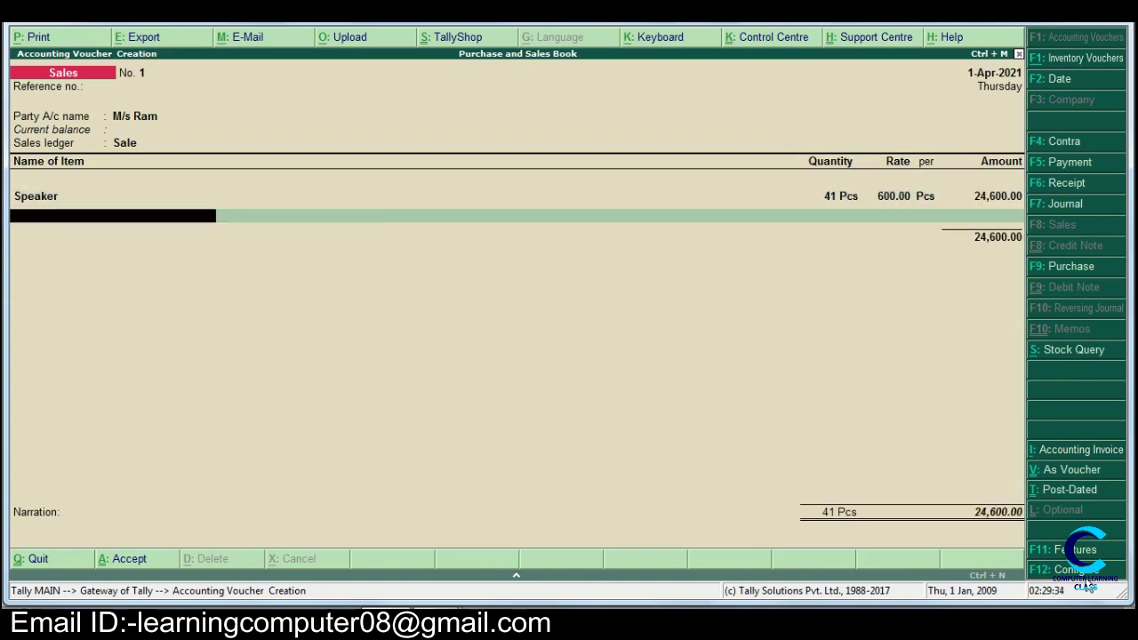
{"action": "key", "text": "Return"}
{"action": "key", "text": "Return"}
{"action": "key", "text": "Return"}
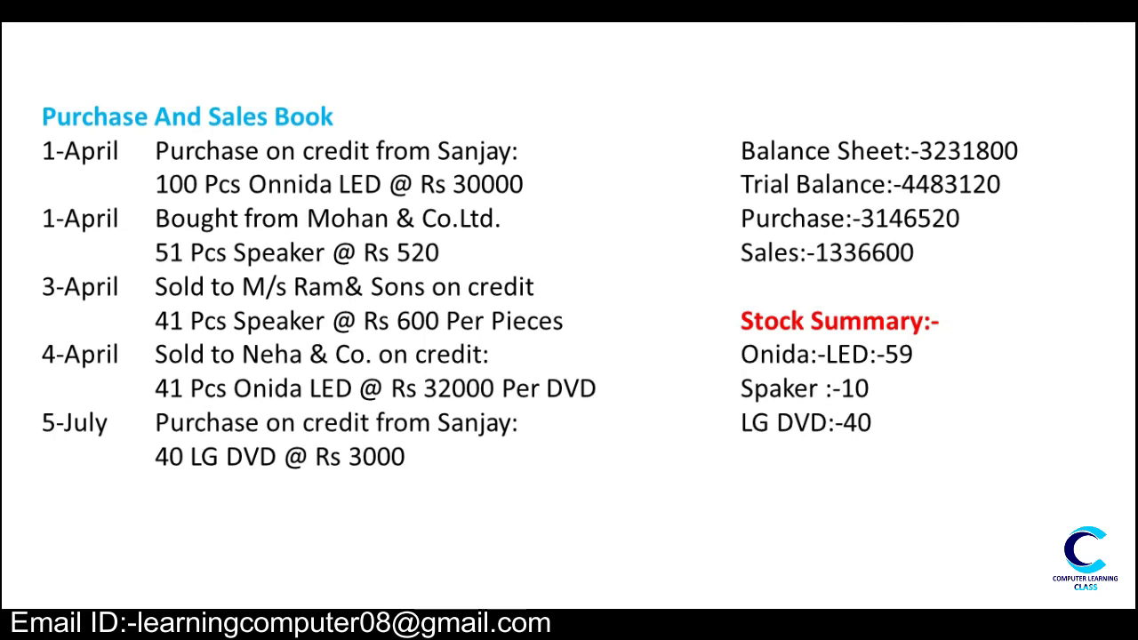
{"action": "key", "text": "alt+Tab"}
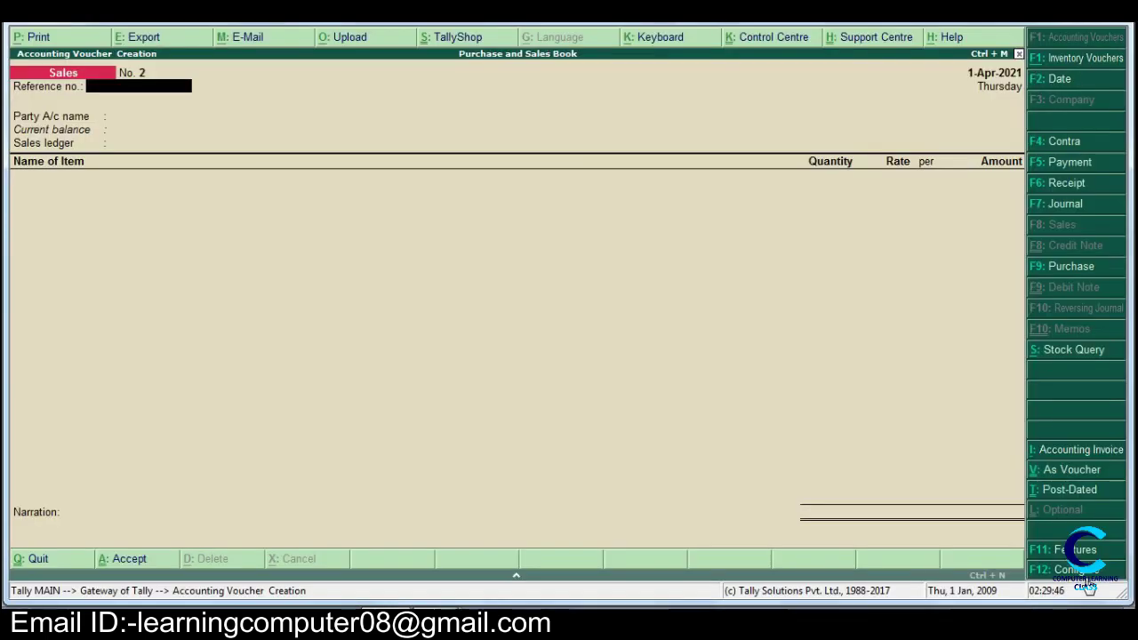
Set Neha & Co as the party account of the second sales voucher, with Sale as the sales ledger.
{"action": "key", "text": "Return"}
{"action": "type", "text": "N"}
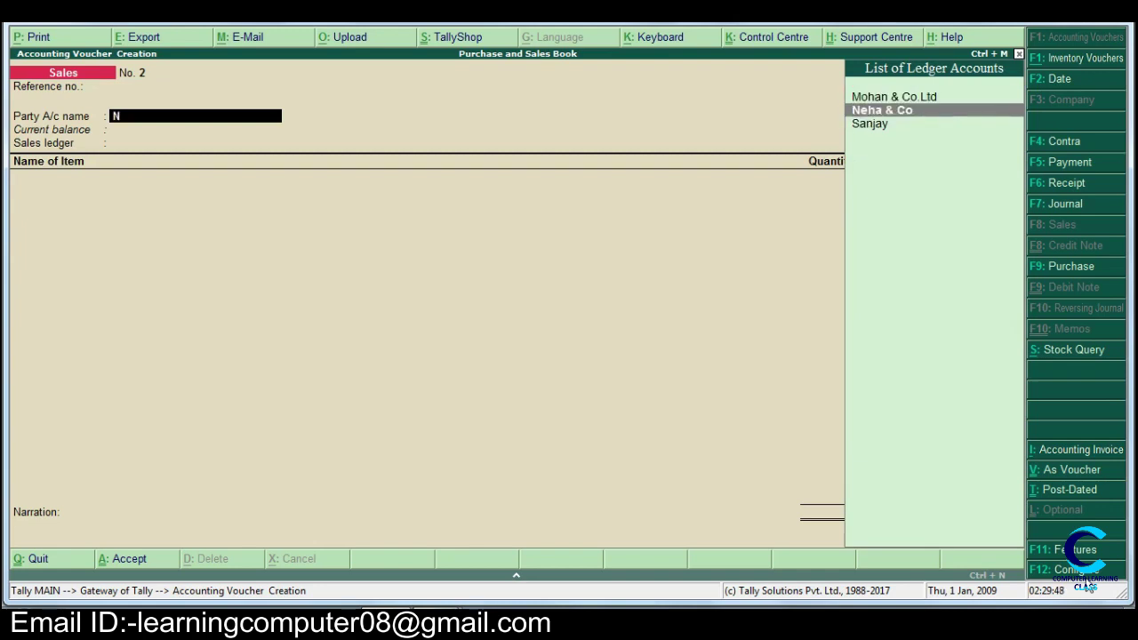
{"action": "key", "text": "Return"}
{"action": "key", "text": "Return"}
{"action": "key", "text": "Return"}
{"action": "key", "text": "Return"}
{"action": "key", "text": "Return"}
{"action": "key", "text": "Return"}
{"action": "key", "text": "Return"}
{"action": "key", "text": "Return"}
{"action": "key", "text": "Return"}
{"action": "key", "text": "Return"}
{"action": "key", "text": "Return"}
{"action": "key", "text": "Return"}
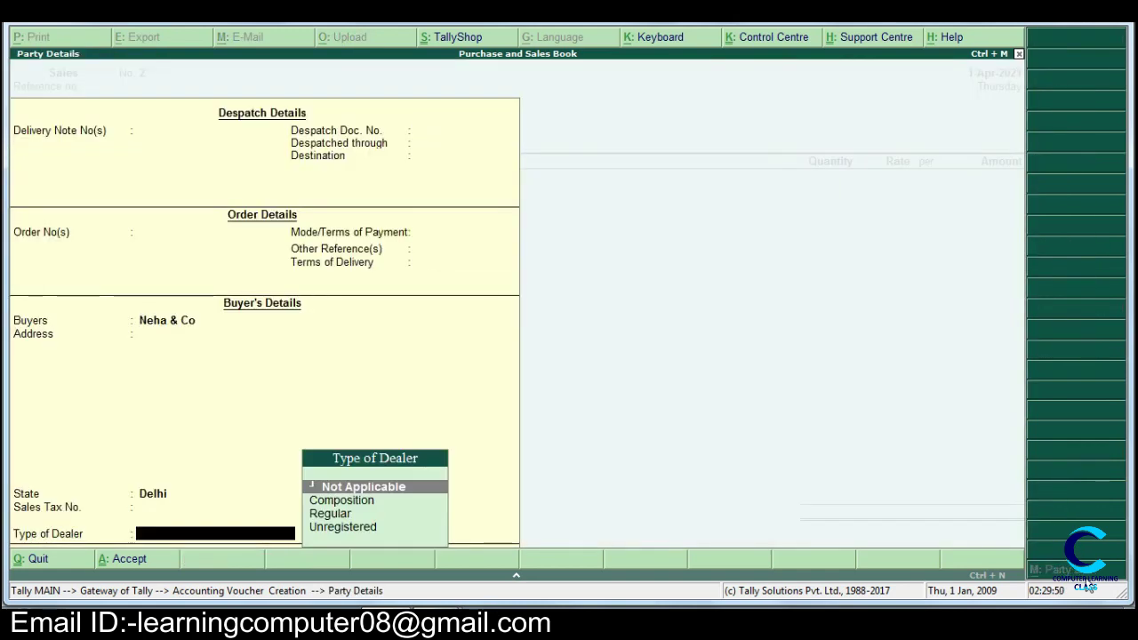
{"action": "key", "text": "Return"}
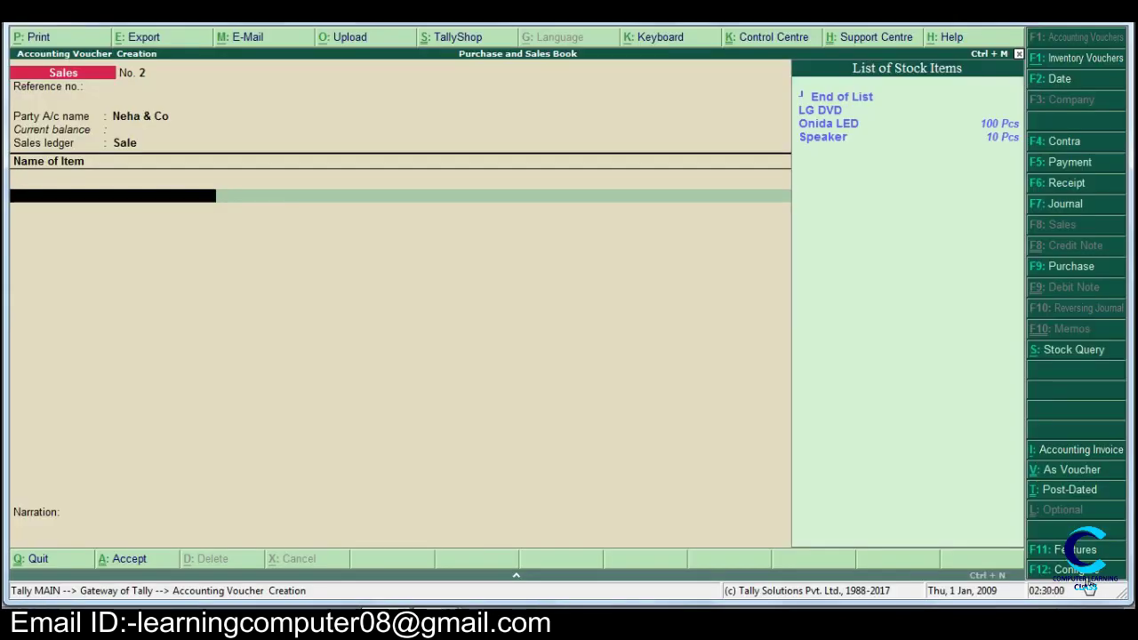
Enter 41 Pcs of Onida LED at a rate of 32000 and save the sales voucher.
{"action": "type", "text": "o"}
{"action": "key", "text": "Return"}
{"action": "type", "text": "41"}
{"action": "key", "text": "Return"}
{"action": "type", "text": "32000"}
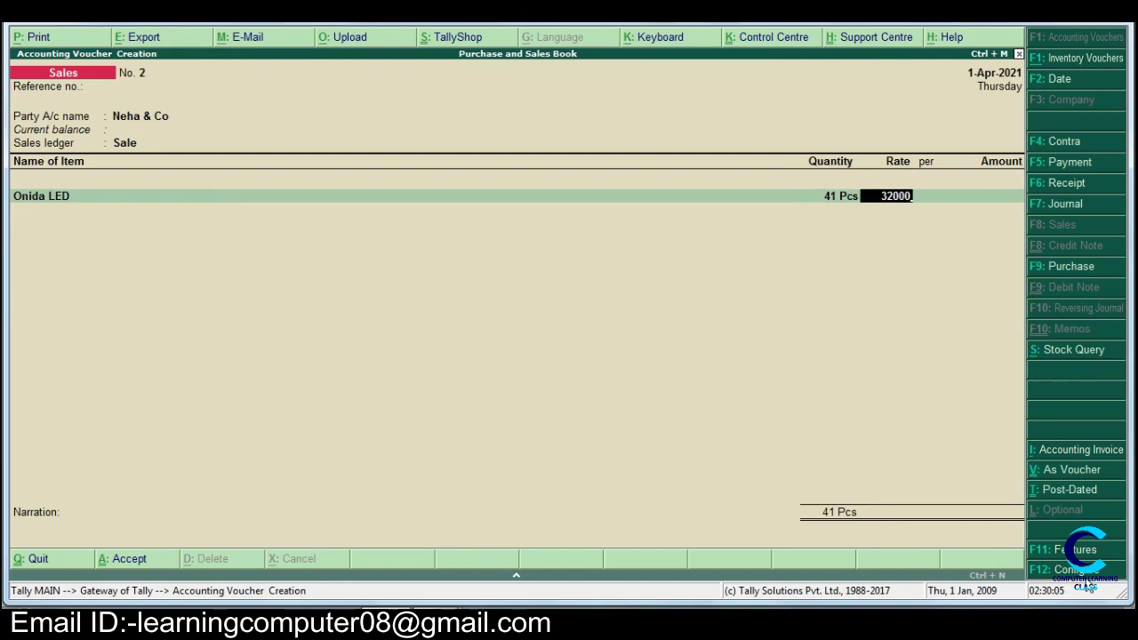
{"action": "key", "text": "Return"}
{"action": "key", "text": "Return"}
{"action": "key", "text": "Return"}
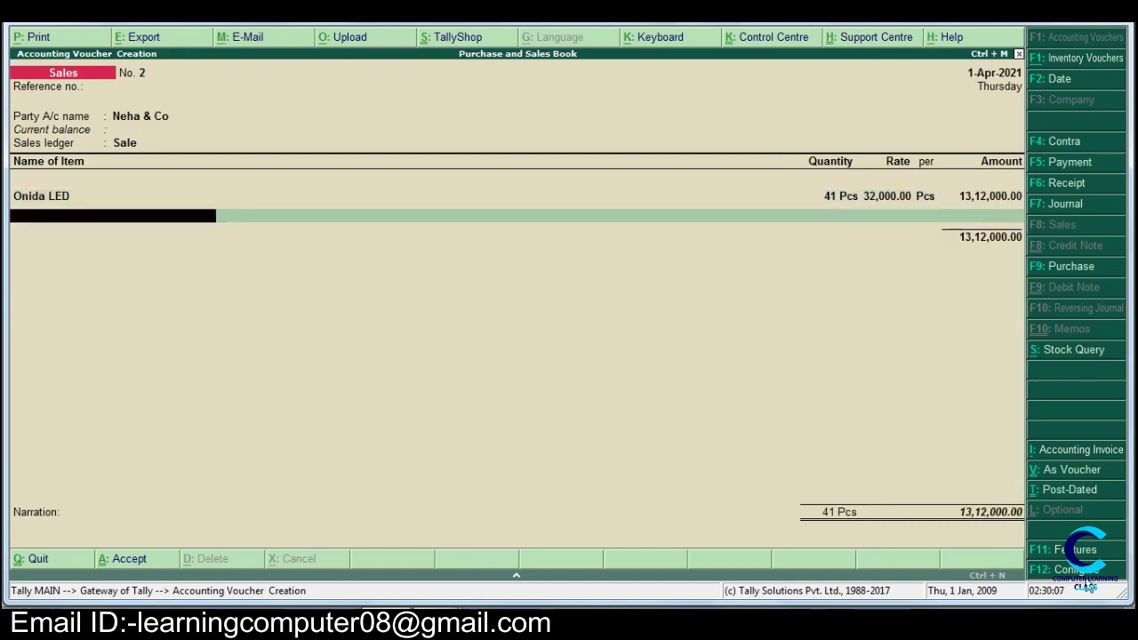
{"action": "key", "text": "Return"}
{"action": "key", "text": "Return"}
{"action": "key", "text": "Return"}
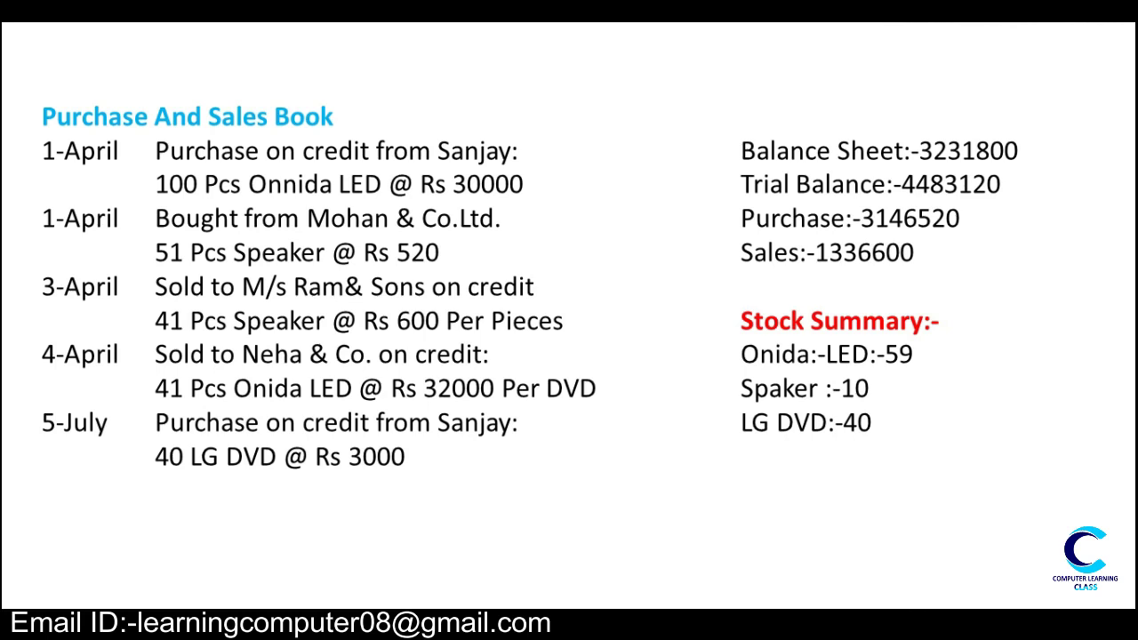
Start a Purchase voucher with the supplier of the Onida LED purchase as party account, accepting the supplier details unchanged.
{"action": "key", "text": "alt+Tab"}
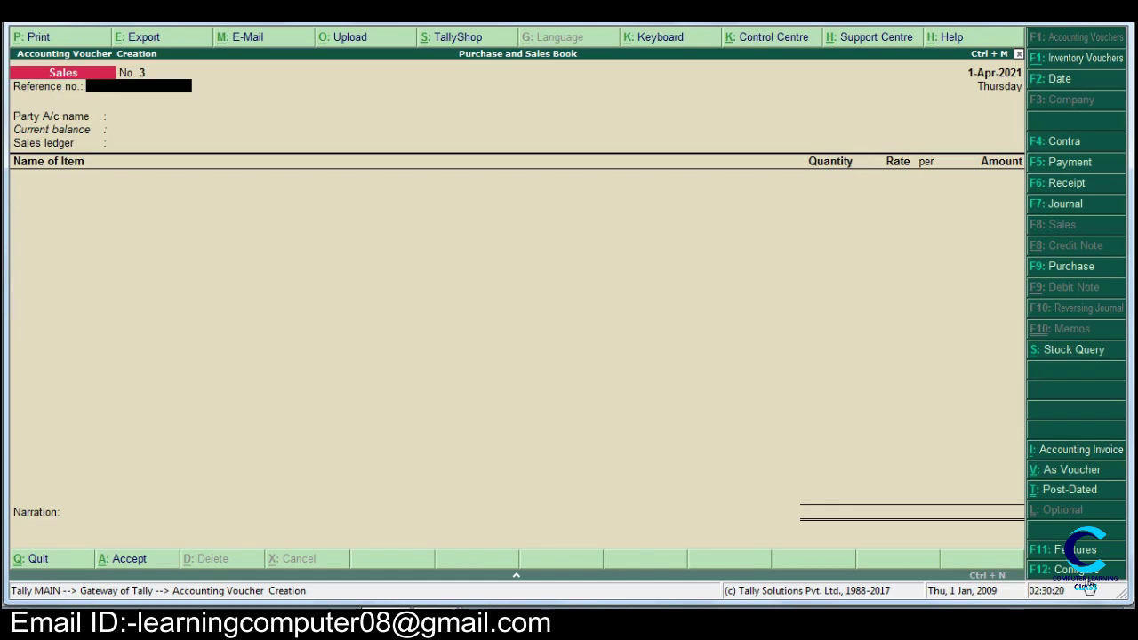
{"action": "key", "text": "alt+Tab"}
{"action": "key", "text": "alt+Tab"}
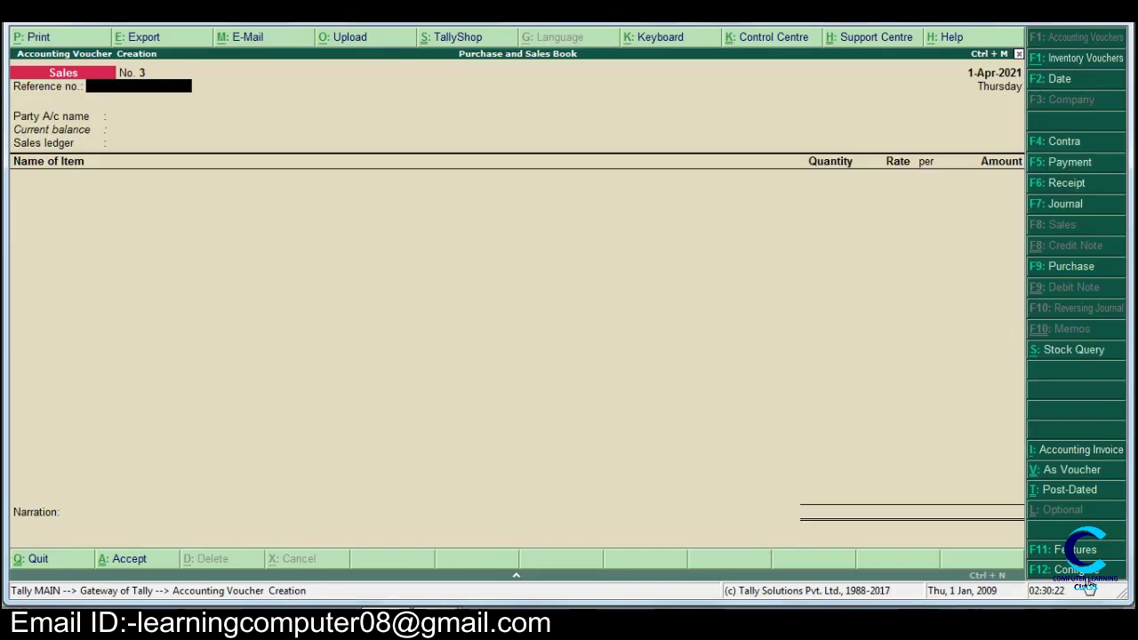
{"action": "key", "text": "F9"}
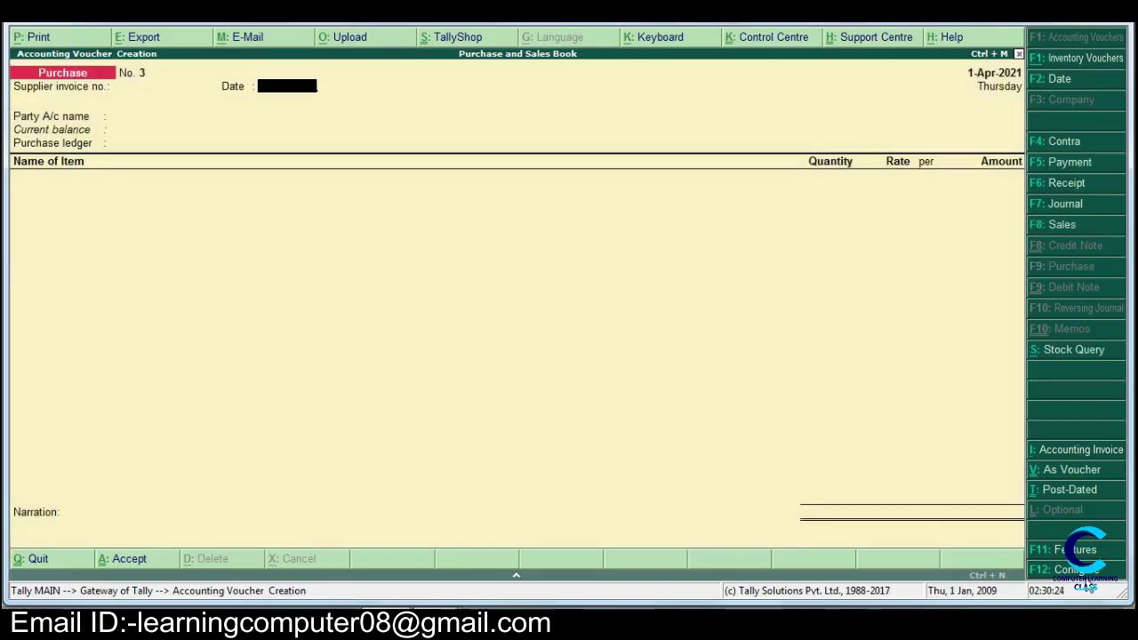
{"action": "key", "text": "Return"}
{"action": "type", "text": "Sanjay"}
{"action": "key", "text": "Return"}
{"action": "key", "text": "Return"}
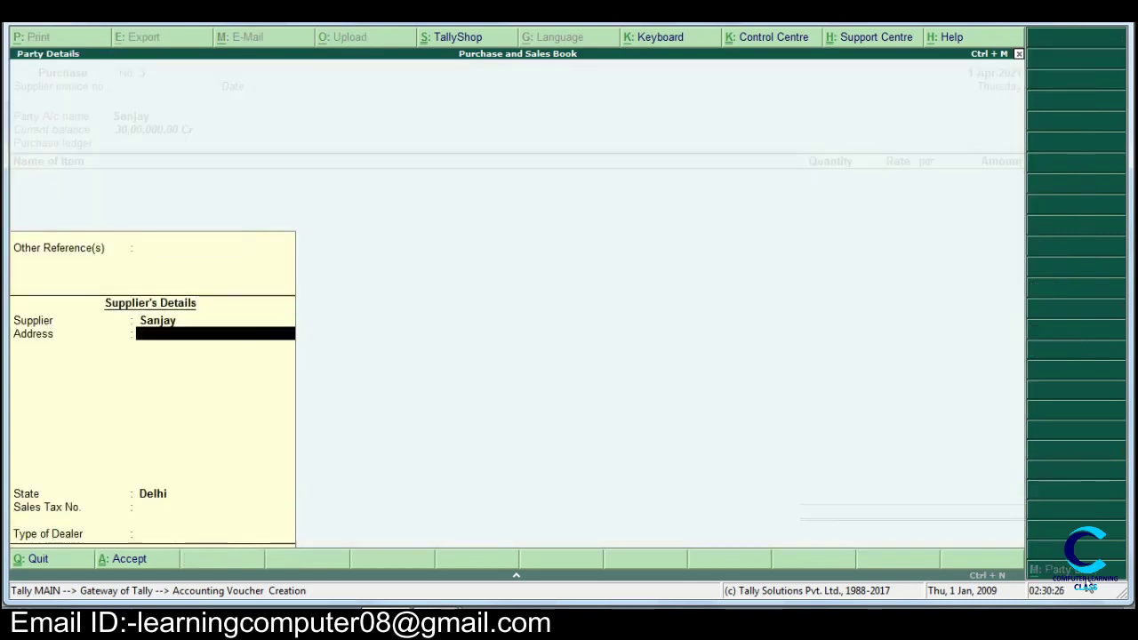
{"action": "key", "text": "ctrl+a"}
Enter 40 Pcs of LG DVD at a rate of 3000, then save the purchase voucher and leave voucher entry.
{"action": "type", "text": "L"}
{"action": "key", "text": "Return"}
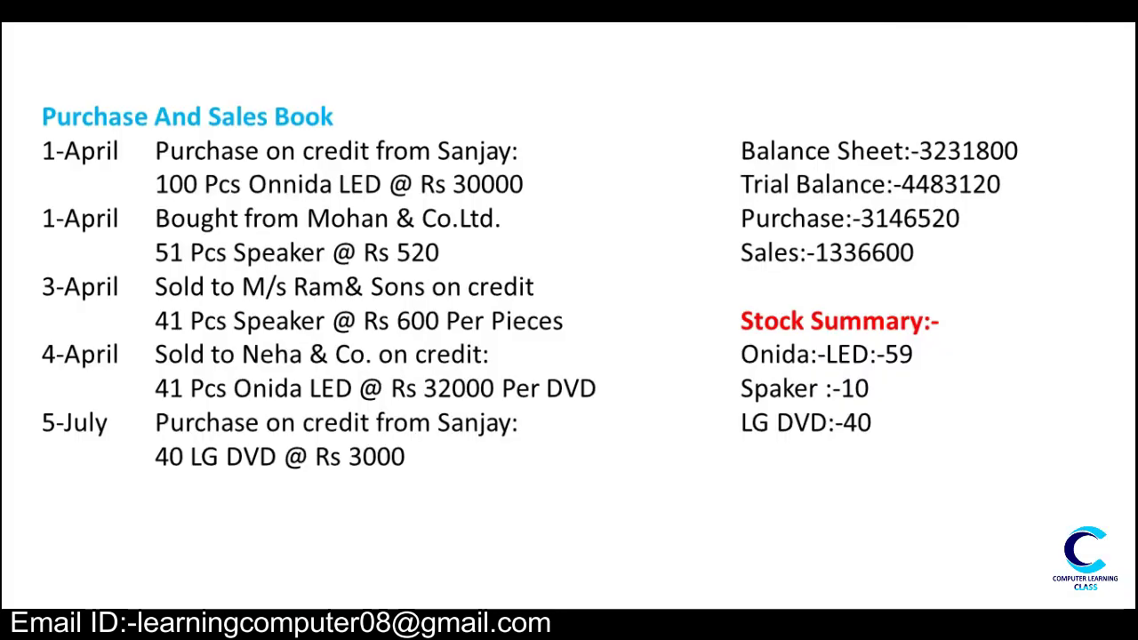
{"action": "key", "text": "alt+Tab"}
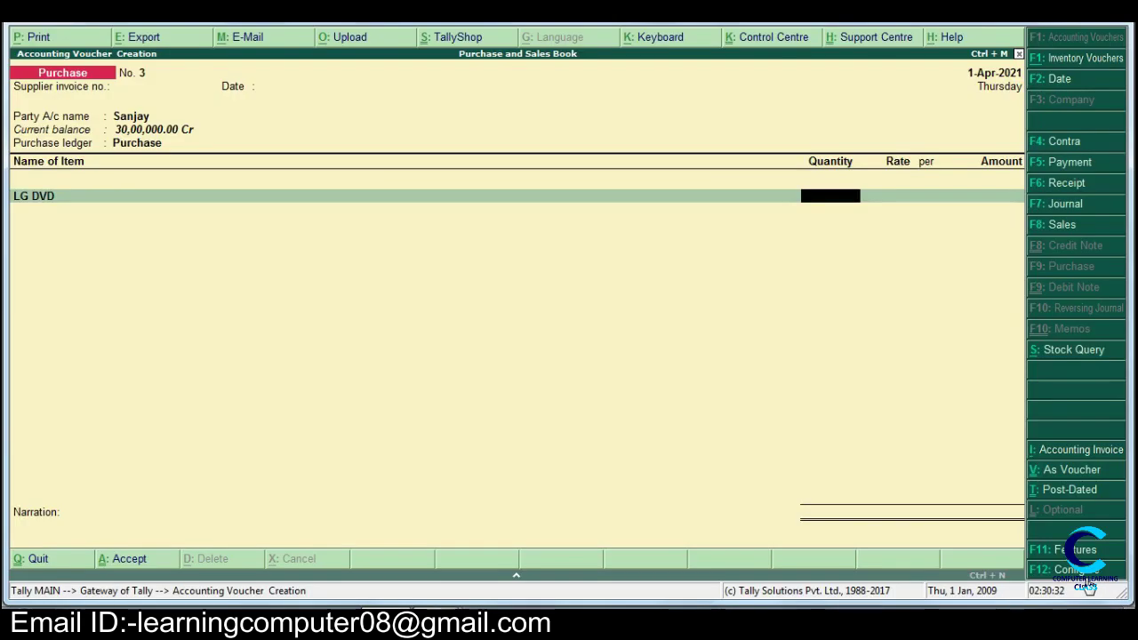
{"action": "type", "text": "40"}
{"action": "key", "text": "Return"}
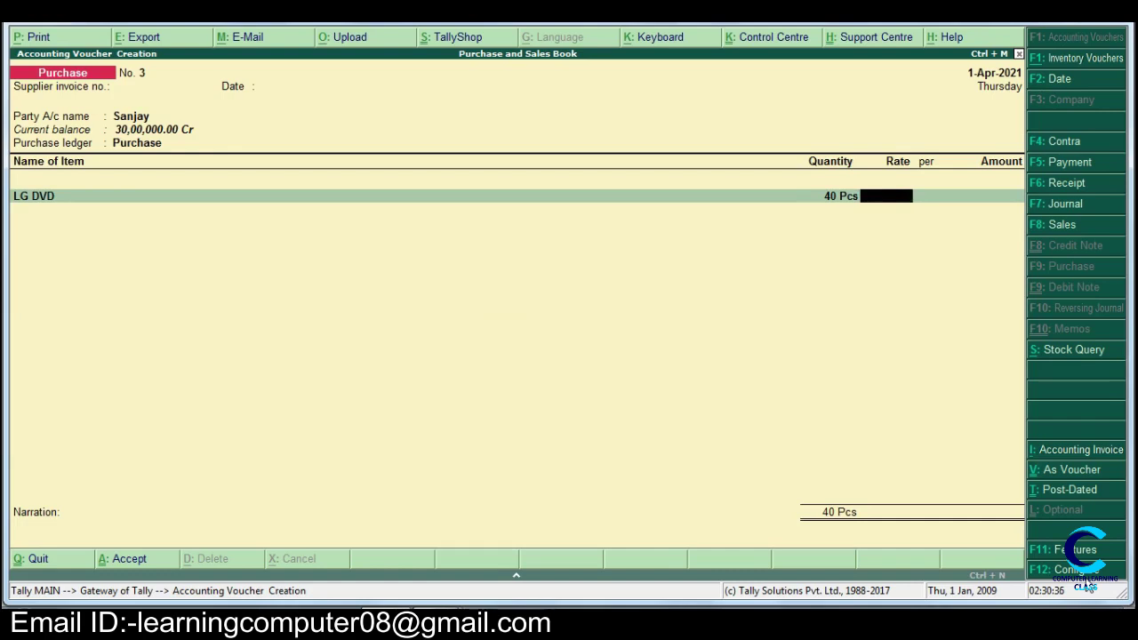
{"action": "type", "text": "3000"}
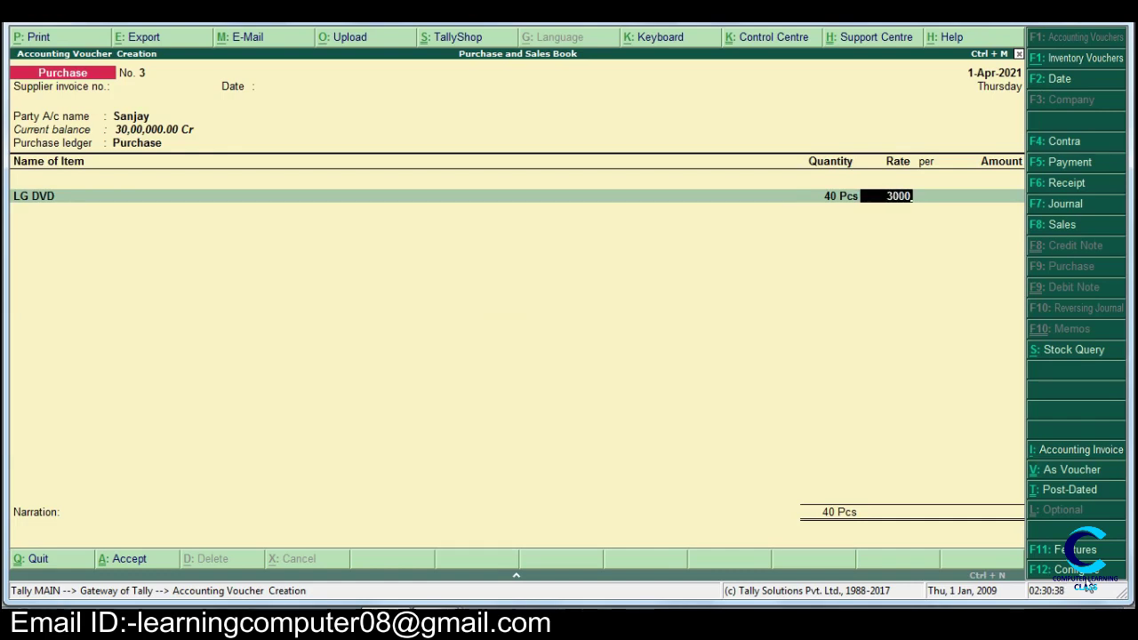
{"action": "key", "text": "Return"}
{"action": "key", "text": "Return"}
{"action": "key", "text": "Return"}
{"action": "key", "text": "Return"}
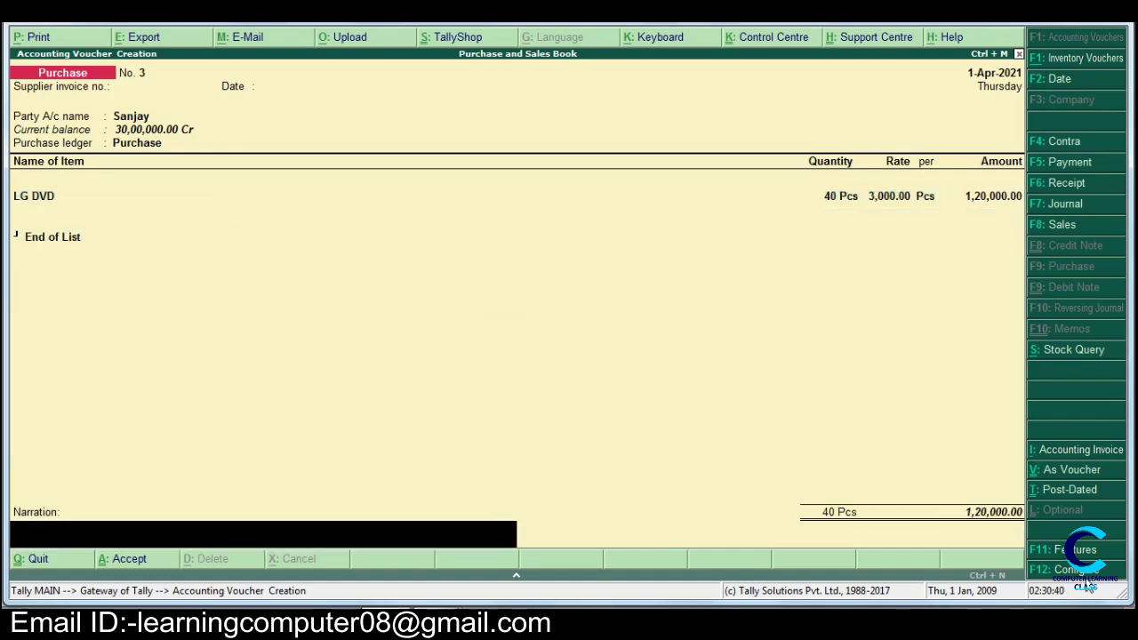
{"action": "key", "text": "Return"}
{"action": "key", "text": "Return"}
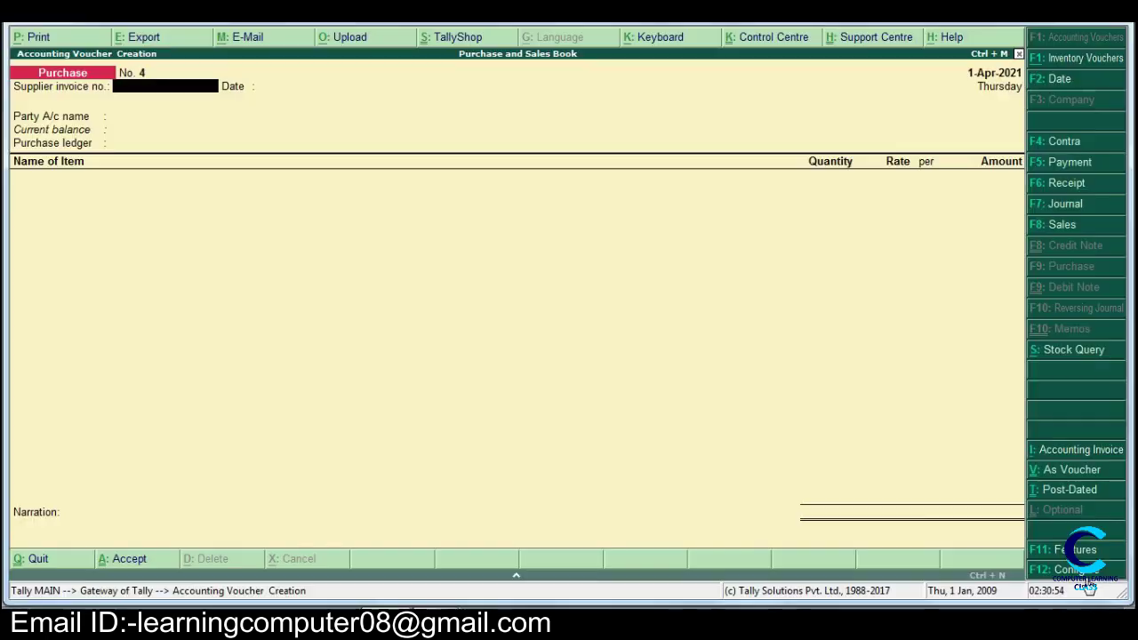
{"action": "key", "text": "Escape"}
{"action": "key", "text": "Return"}
View the company's Balance Sheet to compare its total with the exercise answer.
{"action": "key", "text": "Down"}
{"action": "key", "text": "Down"}
{"action": "key", "text": "Down"}
{"action": "key", "text": "Down"}
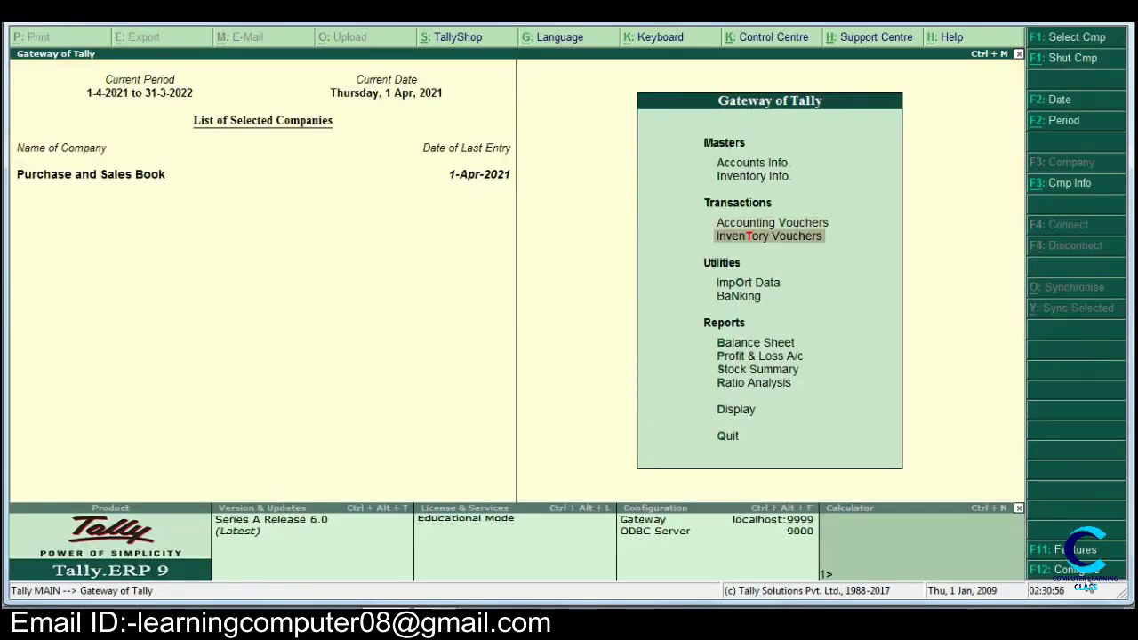
{"action": "key", "text": "Return"}
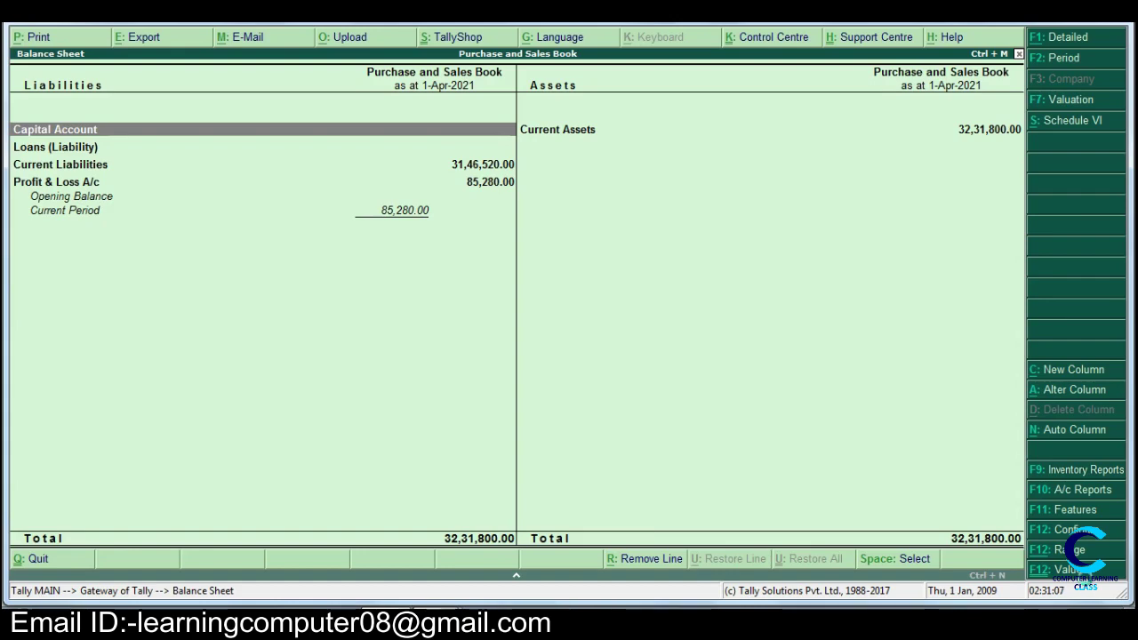
{"action": "key", "text": "Escape"}
View the Trial Balance to compare its grand total with the exercise answer.
{"action": "key", "text": "Down"}
{"action": "key", "text": "Down"}
{"action": "key", "text": "Down"}
{"action": "key", "text": "Down"}
{"action": "key", "text": "Return"}
{"action": "key", "text": "Return"}
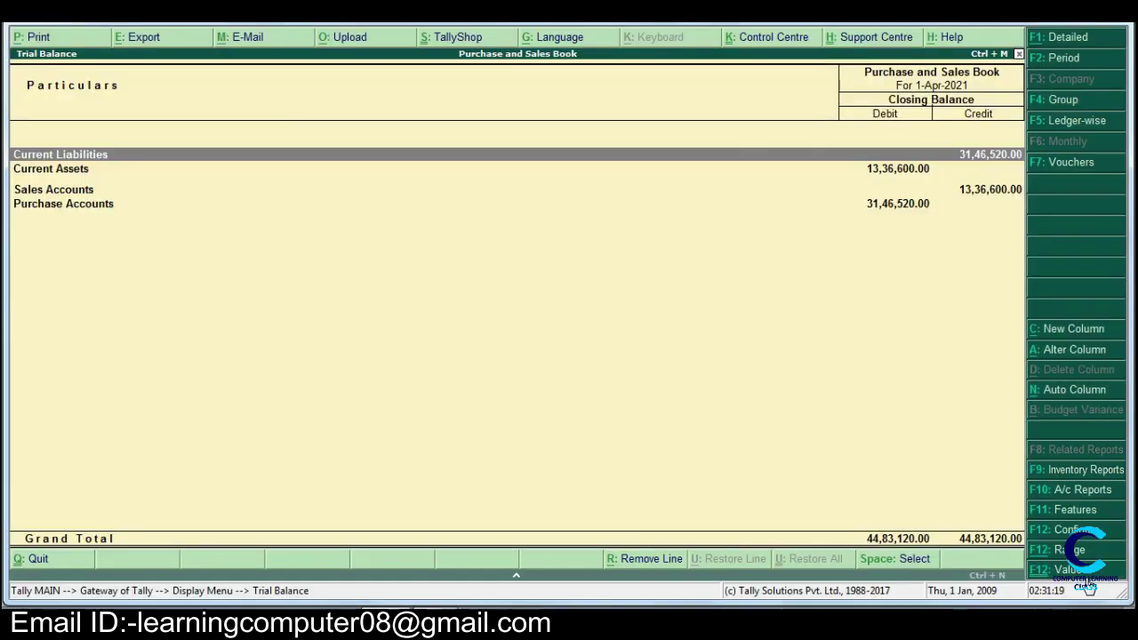
{"action": "key", "text": "Escape"}
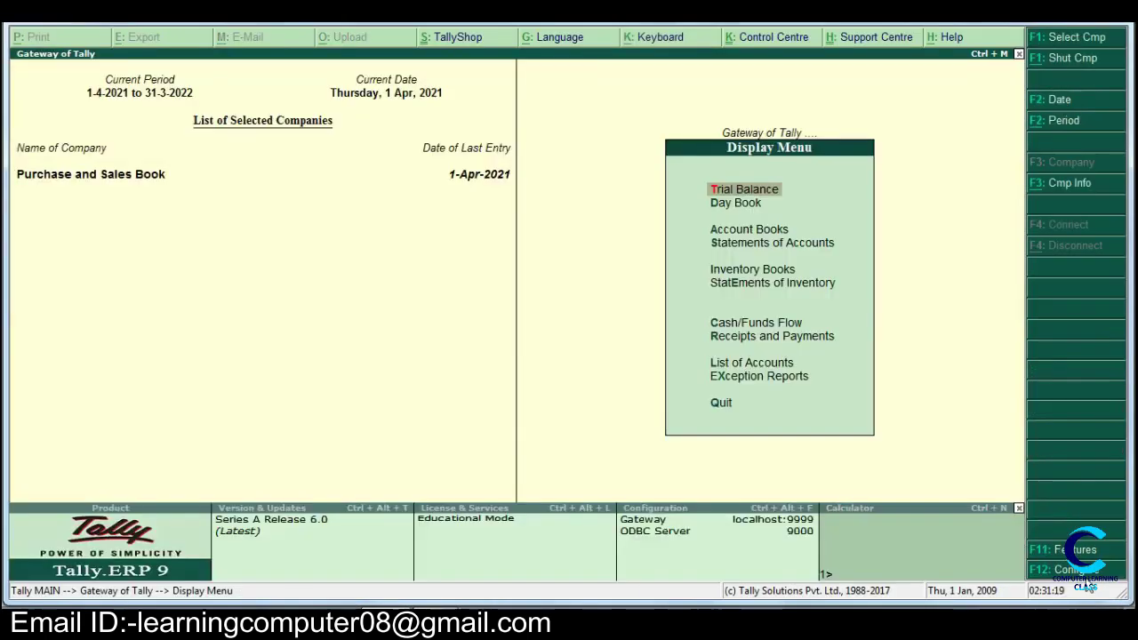
View the Sales Register in the account books and compare it with the exercise's sales figure.
{"action": "key", "text": "Down"}
{"action": "key", "text": "Down"}
{"action": "key", "text": "Return"}
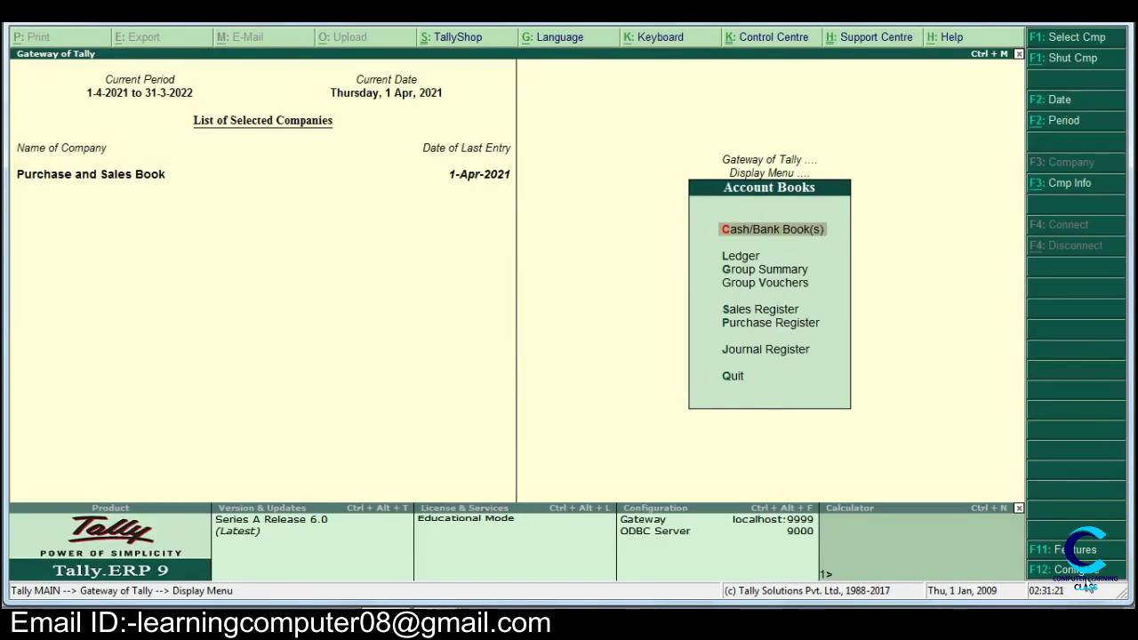
{"action": "key", "text": "Down"}
{"action": "key", "text": "Down"}
{"action": "key", "text": "Down"}
{"action": "key", "text": "Down"}
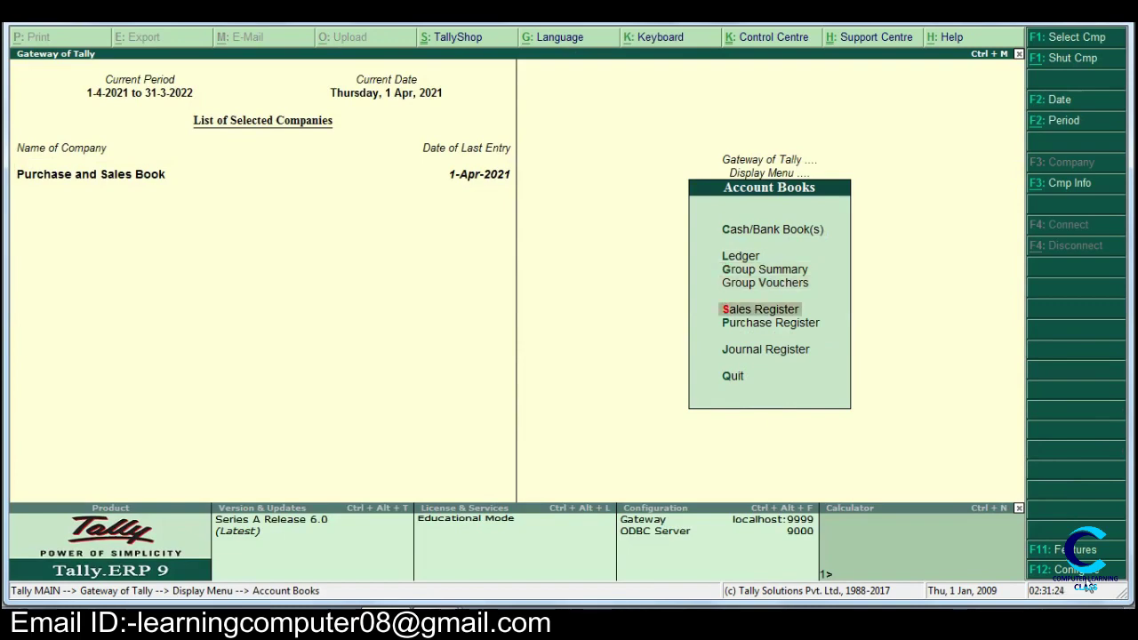
{"action": "key", "text": "Return"}
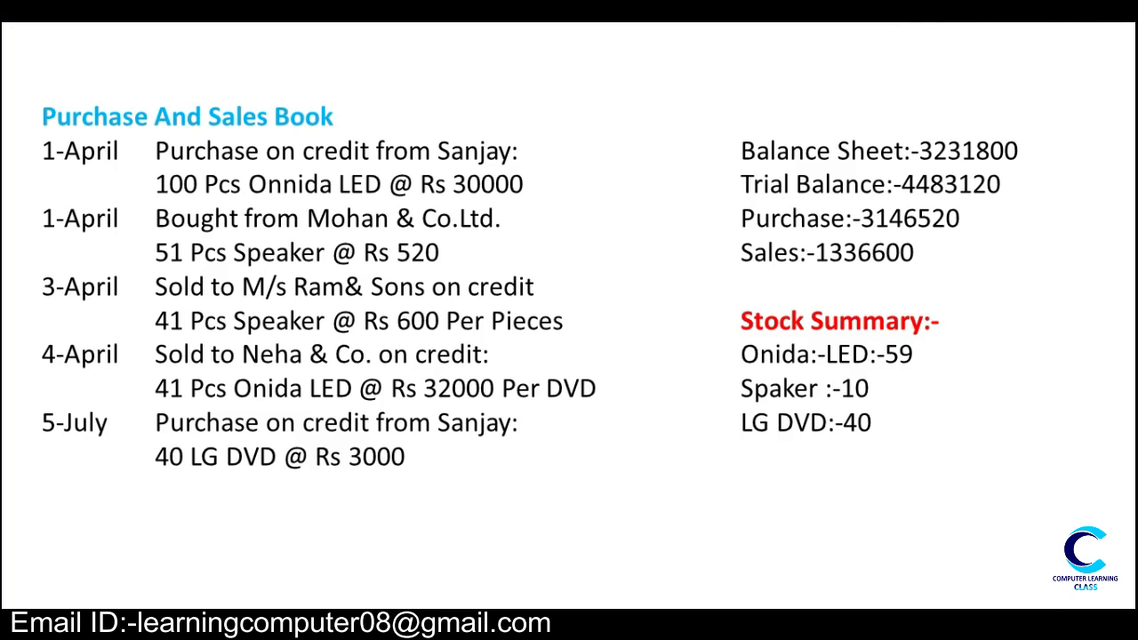
{"action": "key", "text": "Escape"}
View the Purchase Register, compare it with the exercise's purchase figure and return to the Gateway of Tally.
{"action": "key", "text": "Down"}
{"action": "key", "text": "Return"}
{"action": "key", "text": "alt+Tab"}
{"action": "key", "text": "Escape"}
{"action": "key", "text": "Escape"}
{"action": "key", "text": "Escape"}
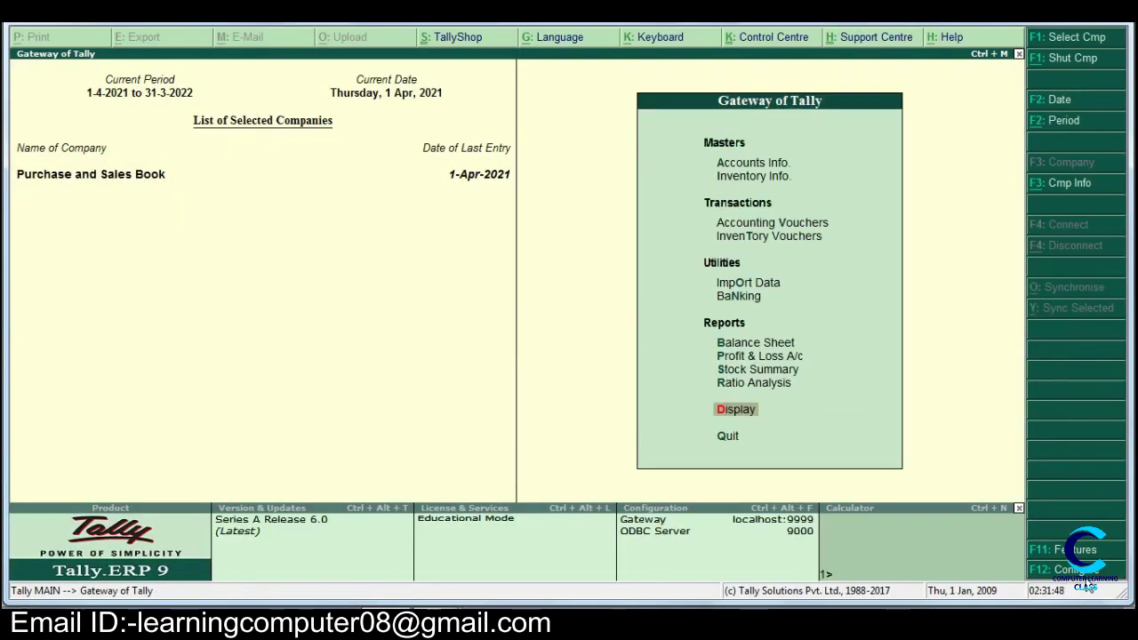
Open the Stock Summary and show the Electronic group in detail, item by item.
{"action": "key", "text": "Up"}
{"action": "key", "text": "Up"}
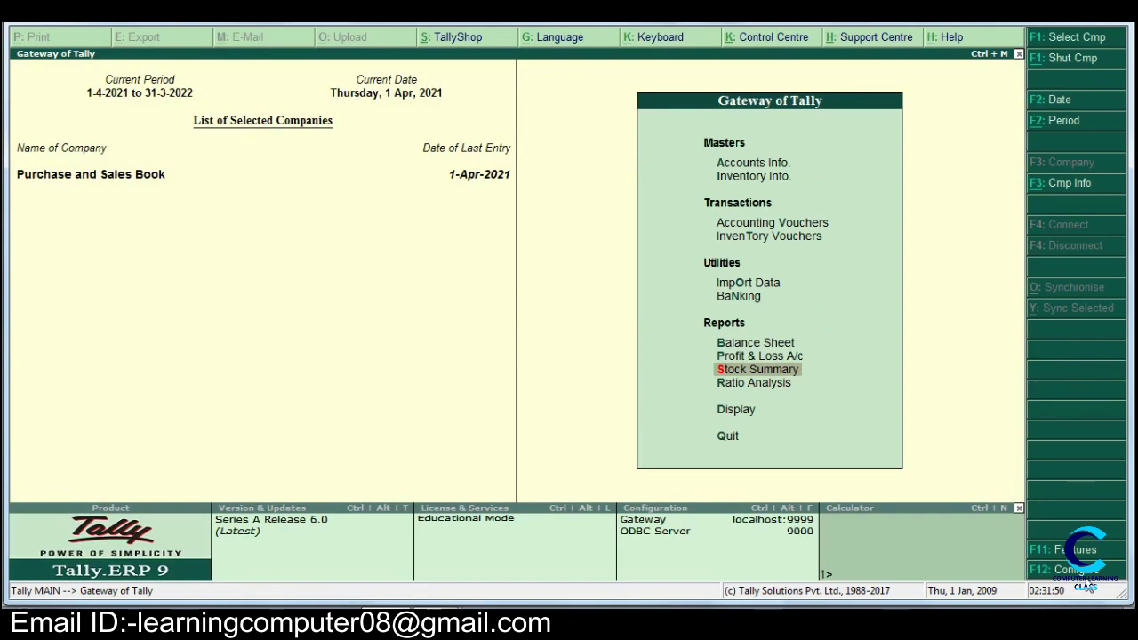
{"action": "key", "text": "Return"}
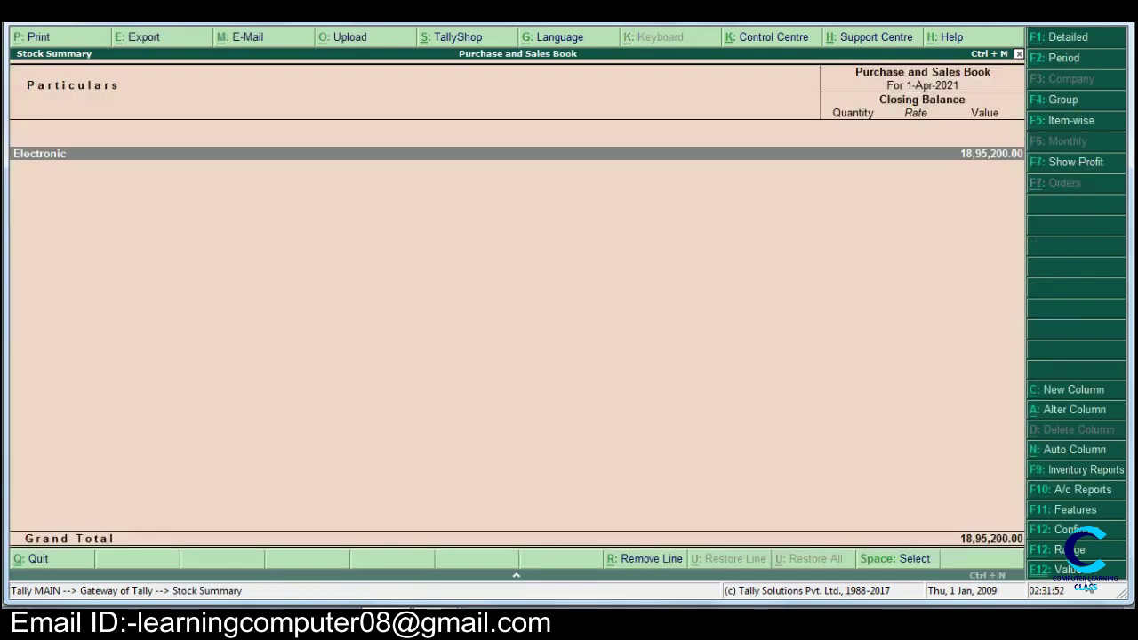
{"action": "key", "text": "alt+F1"}
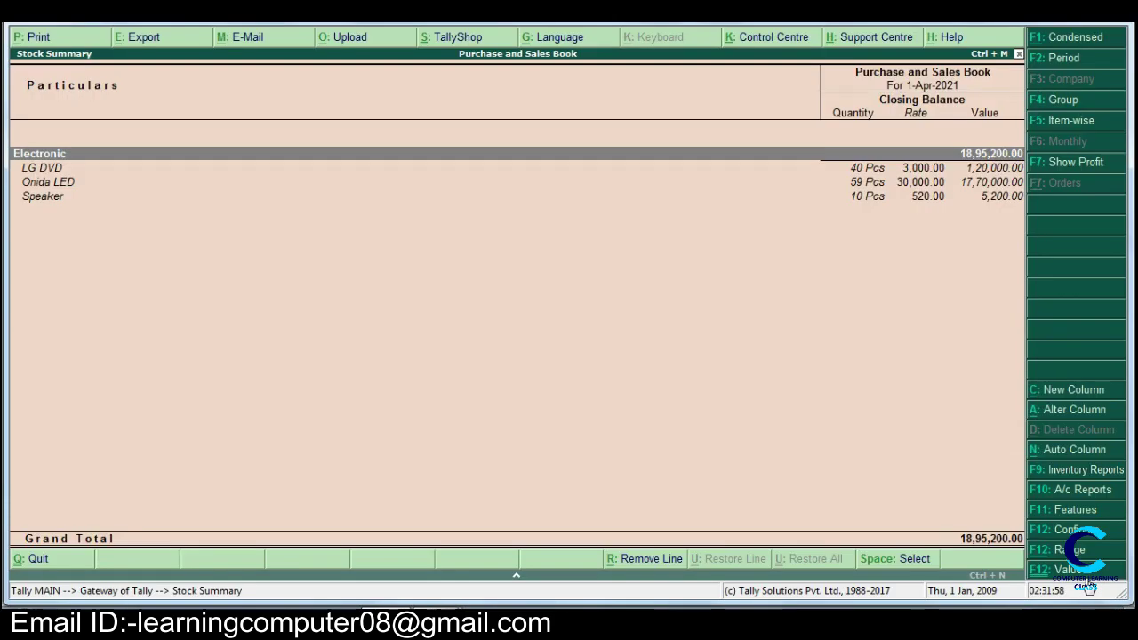
Check the closing quantities of LG DVD, Onida LED and Speaker, and return to the Gateway of Tally.
{"action": "key", "text": "Down"}
{"action": "key", "text": "Down"}
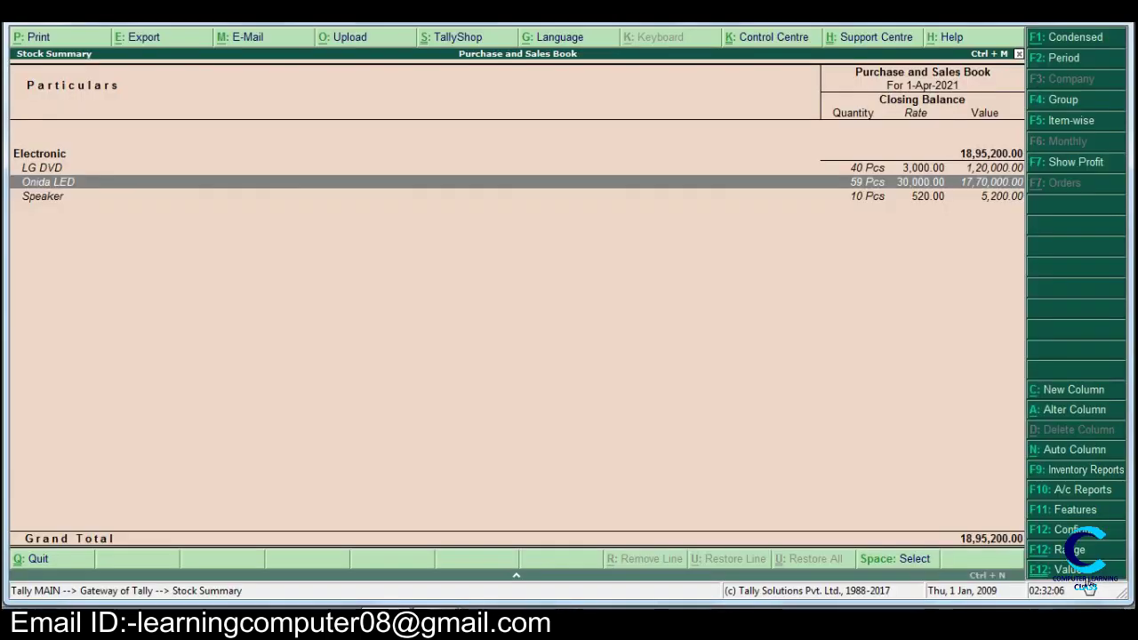
{"action": "key", "text": "Down"}
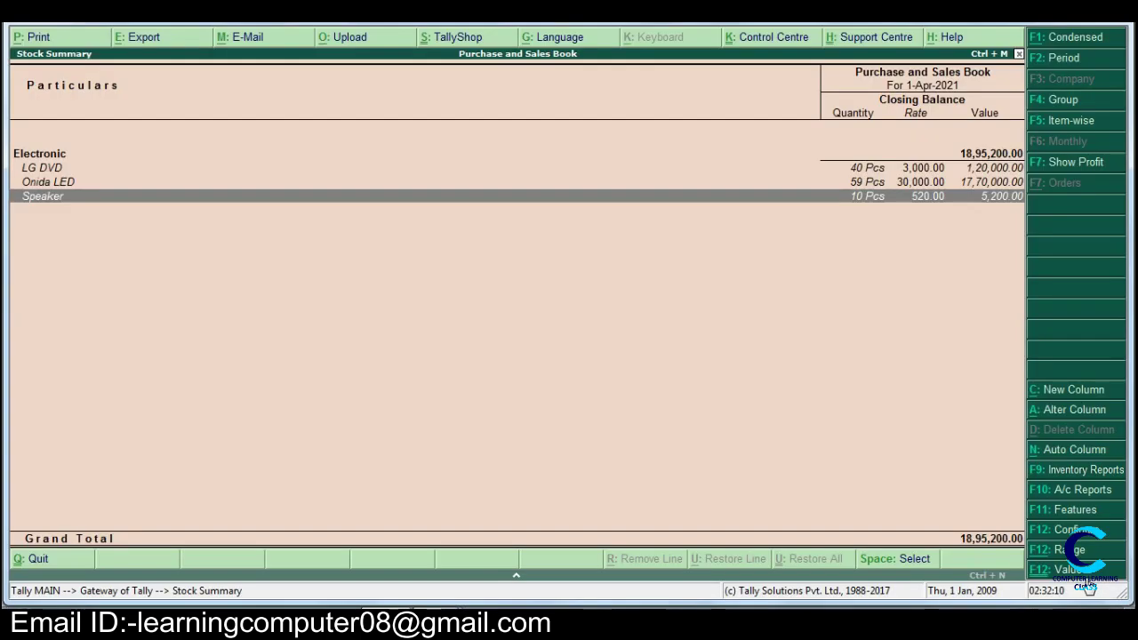
{"action": "key", "text": "Up"}
{"action": "key", "text": "Up"}
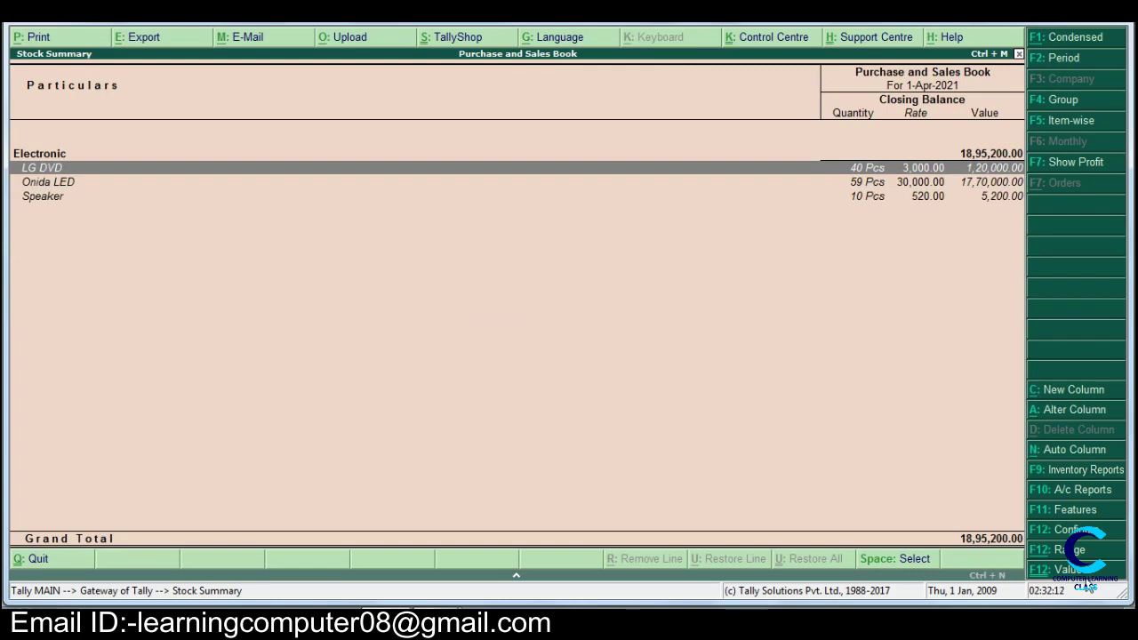
{"action": "key", "text": "Escape"}
{"action": "key", "text": "Home"}
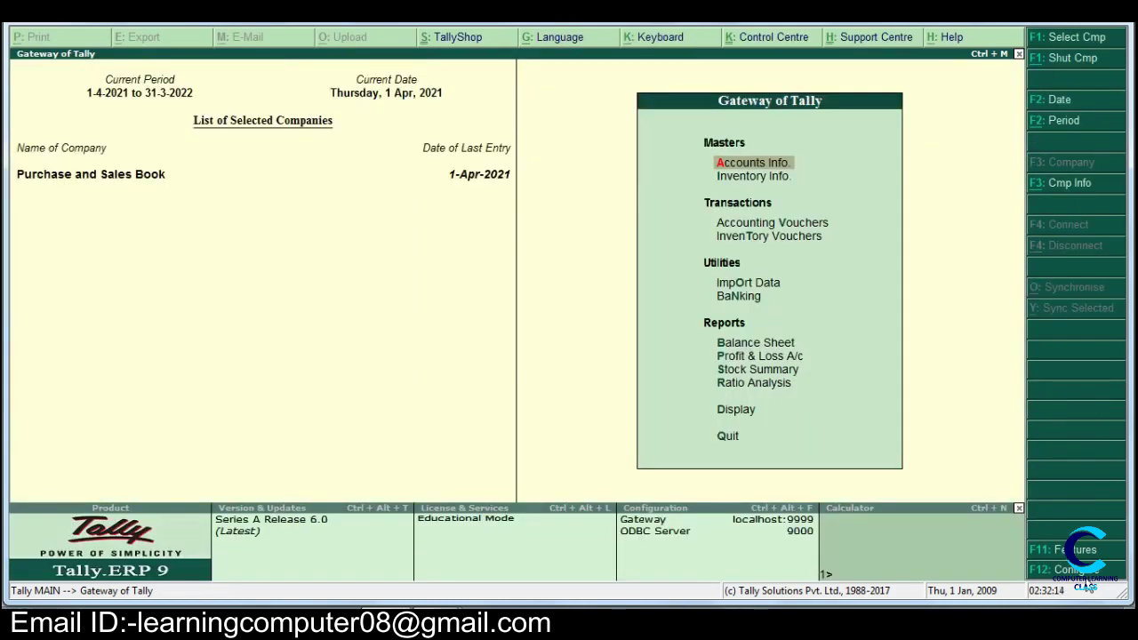